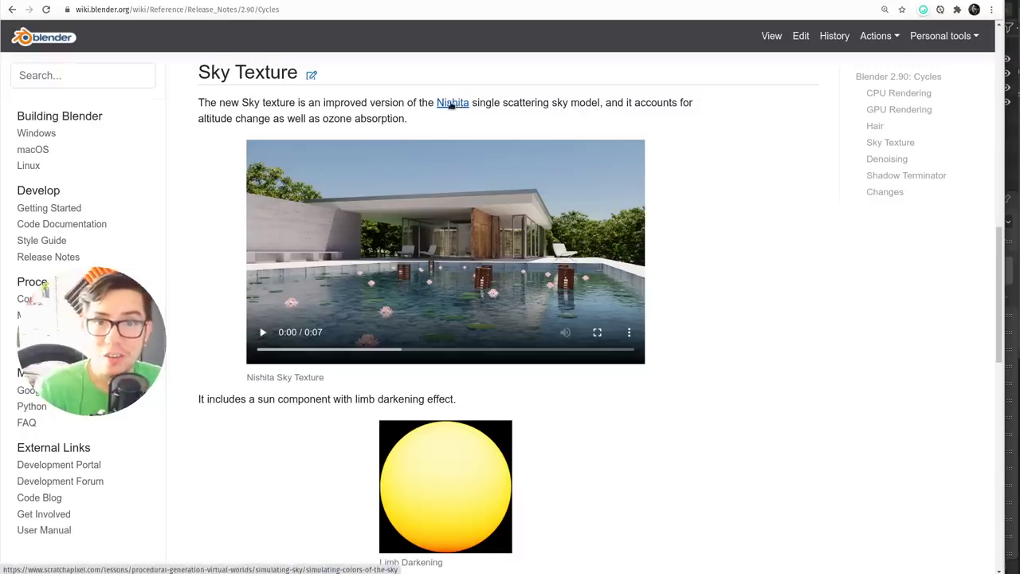
Browse the Blender 2.90 release notes from the Cycles Sky Texture section to the end of the EEVEE page
{"action": "scroll", "coordinate": [484, 116], "scroll_direction": "up", "scroll_amount": 3}
{"action": "scroll", "coordinate": [677, 289], "scroll_direction": "down", "scroll_amount": 3}
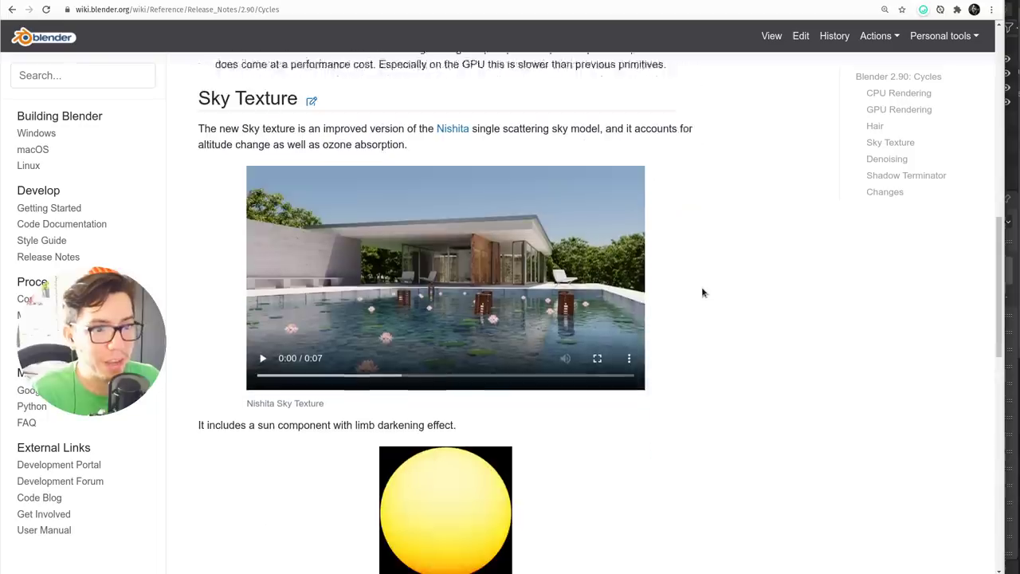
{"action": "key", "text": "alt+Left"}
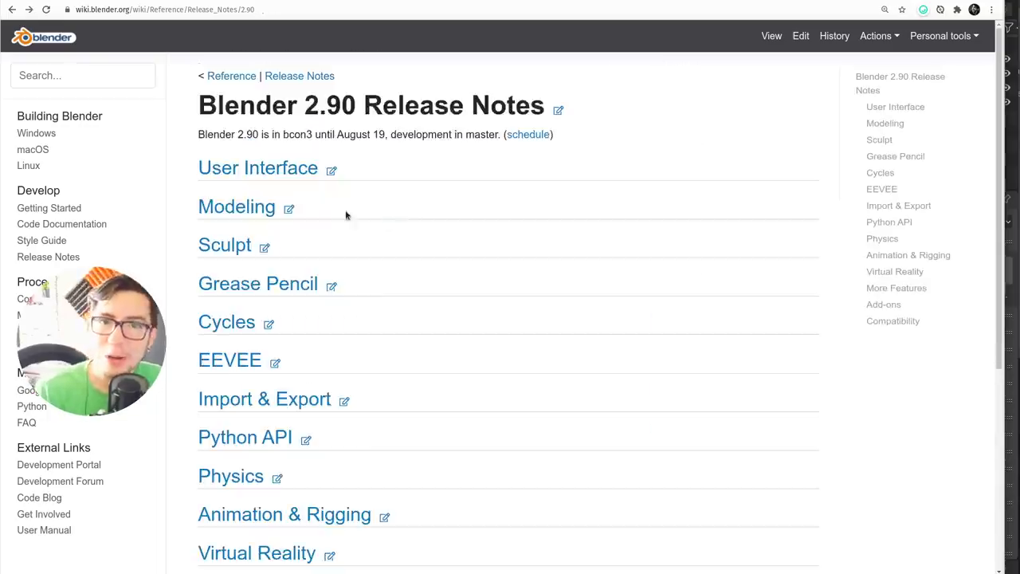
{"action": "left_click", "coordinate": [248, 362]}
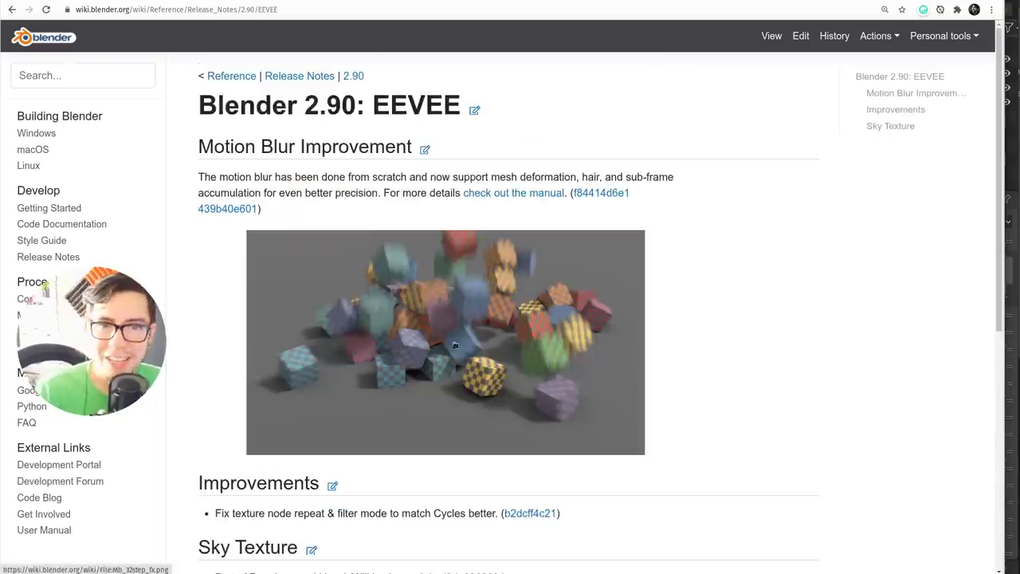
{"action": "scroll", "coordinate": [669, 290], "scroll_direction": "down", "scroll_amount": 5}
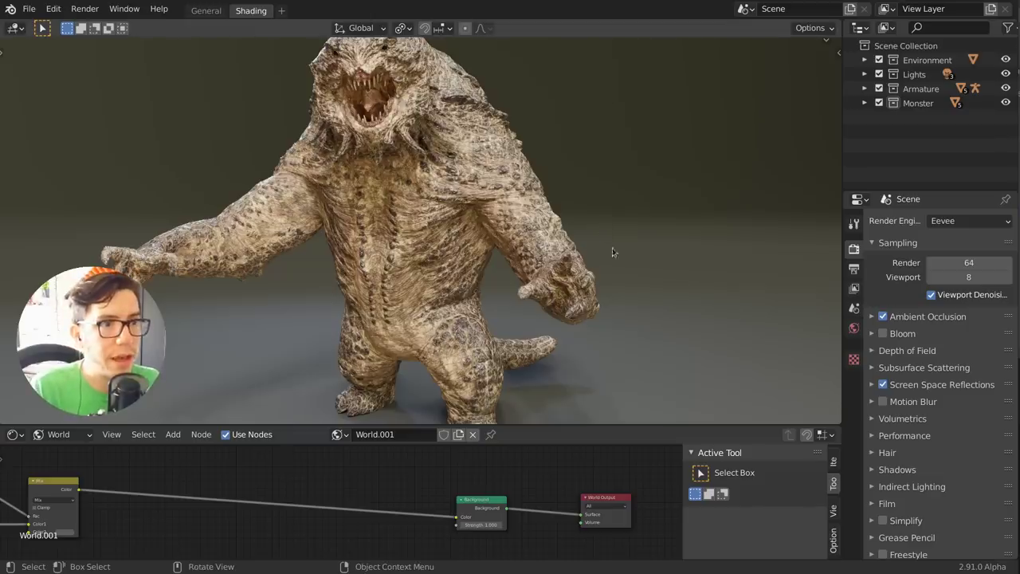
In Blender's monster scene, exclude the Lights collection from the view layer
{"action": "middle_click_drag", "start_coordinate": [612, 249], "coordinate": [505, 232]}
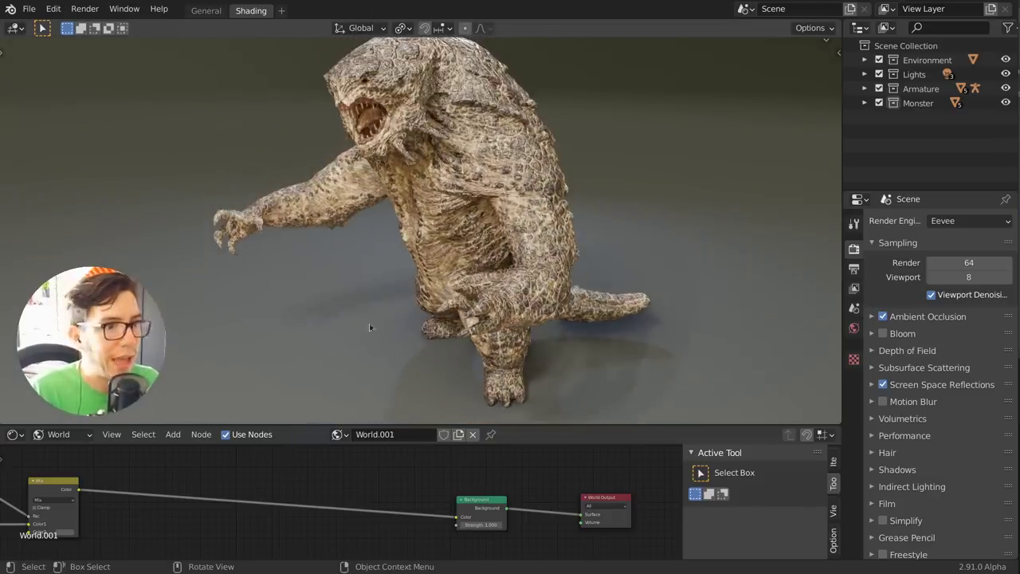
{"action": "left_click", "coordinate": [879, 74]}
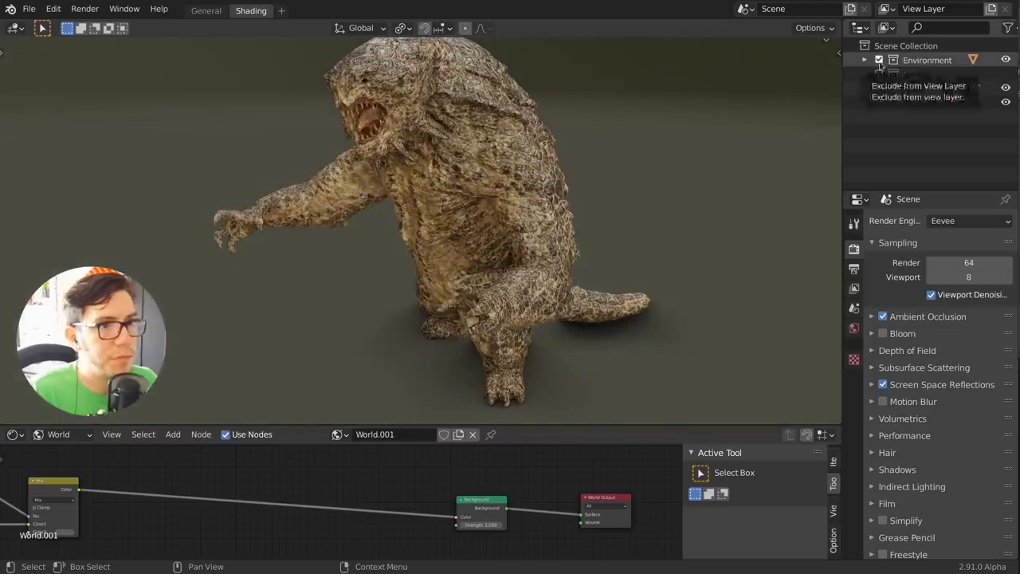
{"action": "scroll", "coordinate": [494, 255], "scroll_direction": "down", "scroll_amount": 3}
{"action": "middle_click_drag", "start_coordinate": [466, 279], "coordinate": [442, 253]}
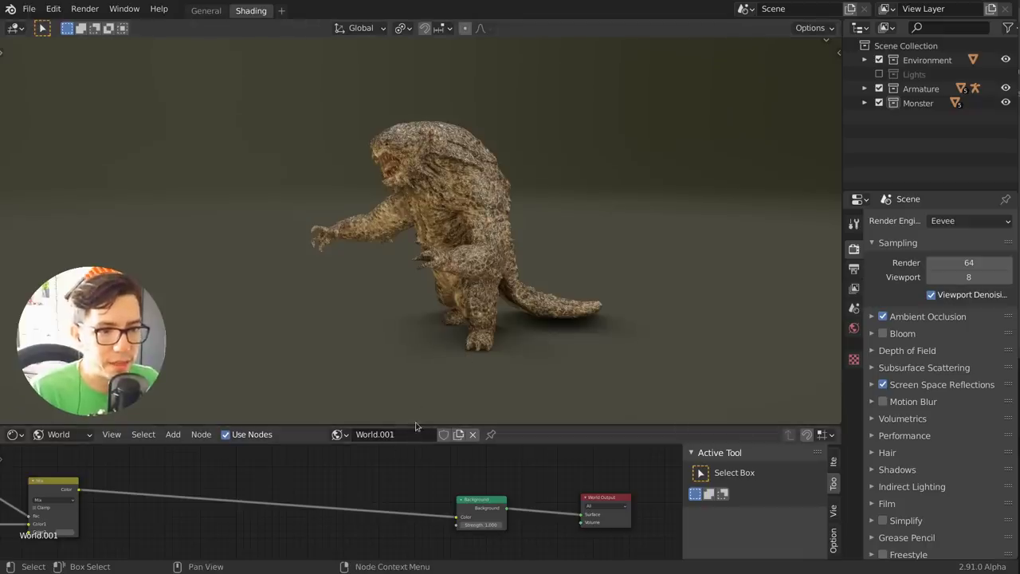
Disconnect the Mix node from the Background node's Color input in the world node tree
{"action": "middle_click_drag", "start_coordinate": [94, 506], "coordinate": [510, 525]}
{"action": "scroll", "coordinate": [502, 525], "scroll_direction": "down", "scroll_amount": 3}
{"action": "middle_click_drag", "start_coordinate": [415, 537], "coordinate": [398, 497]}
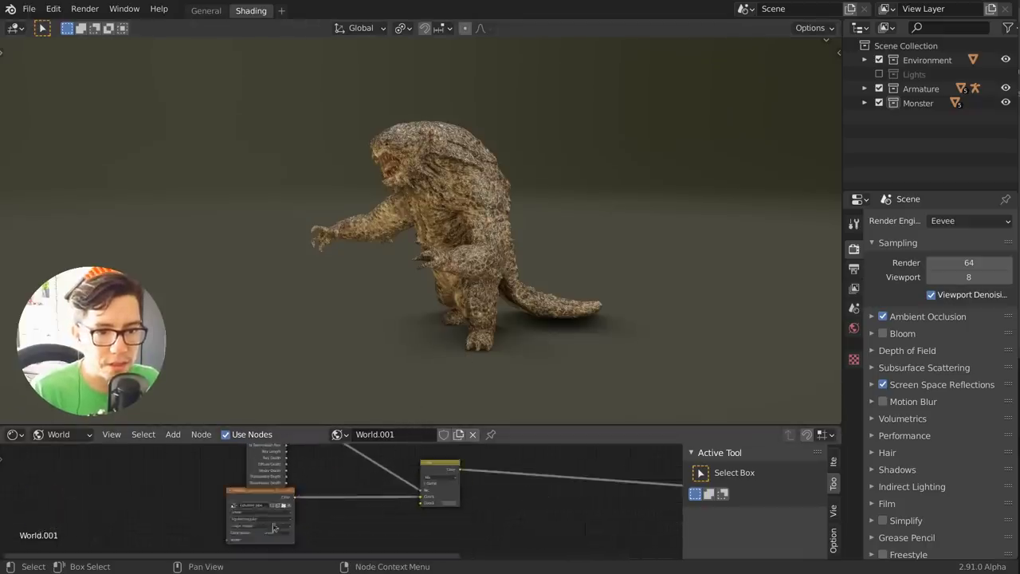
{"action": "scroll", "coordinate": [273, 528], "scroll_direction": "up", "scroll_amount": 3}
{"action": "scroll", "coordinate": [453, 517], "scroll_direction": "right", "scroll_amount": 10, "text": "ctrl"}
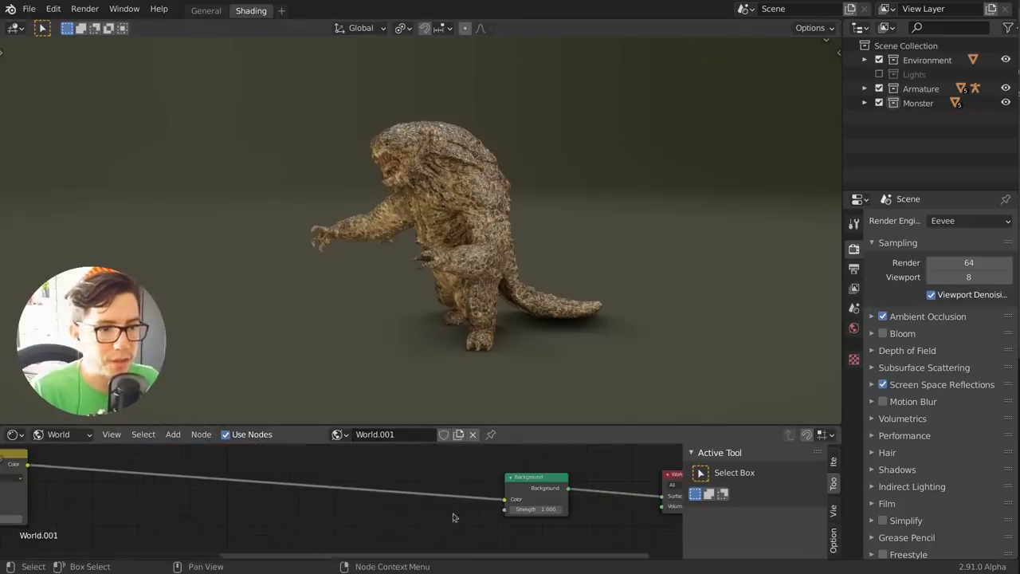
{"action": "left_click_drag", "start_coordinate": [504, 499], "coordinate": [229, 518]}
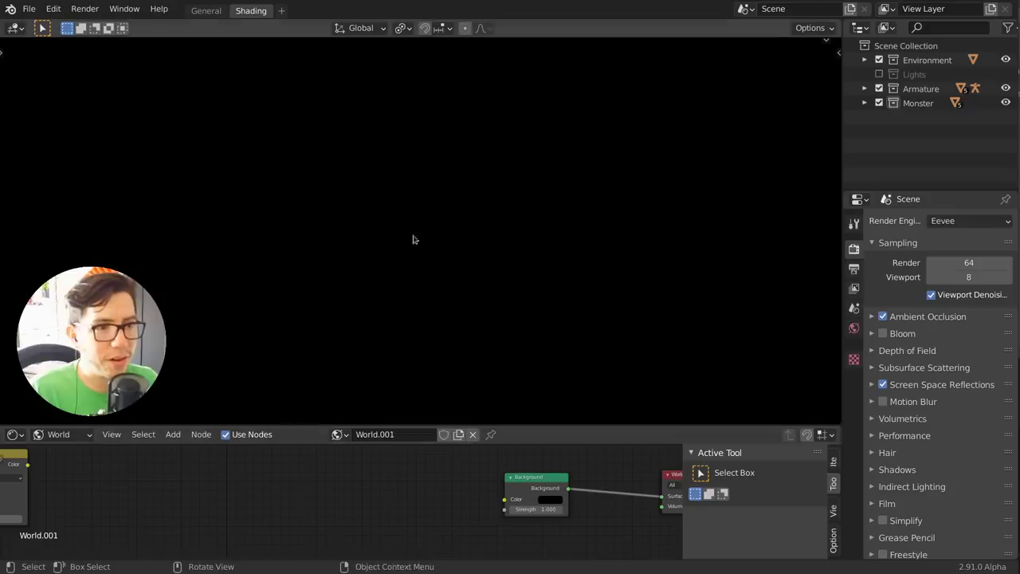
Add a Sky Texture node between the Mix and Background nodes in the world node tree
{"action": "middle_click_drag", "start_coordinate": [343, 487], "coordinate": [355, 499]}
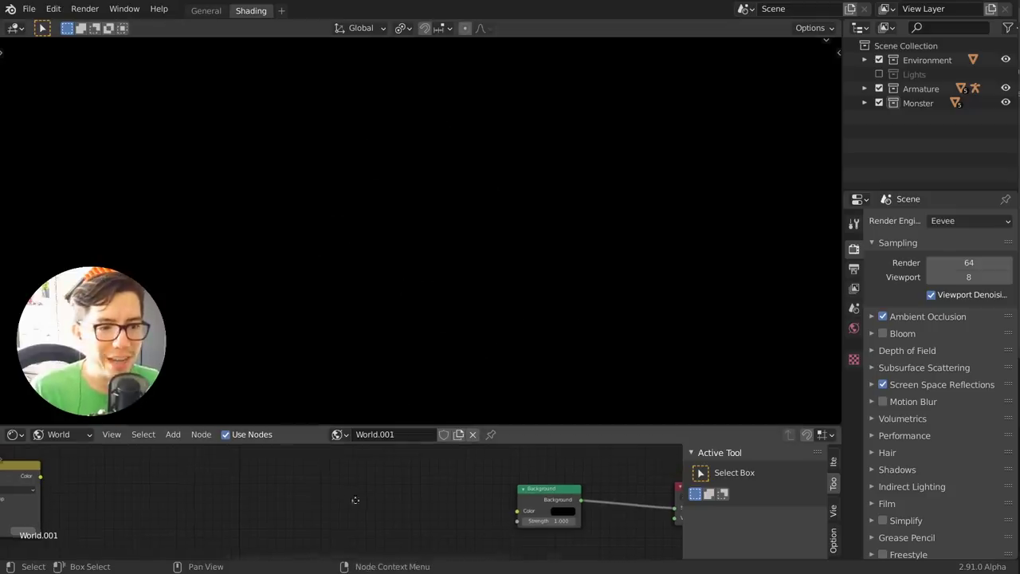
{"action": "key", "text": "shift+a"}
{"action": "left_click", "coordinate": [307, 408]}
{"action": "type", "text": "s"}
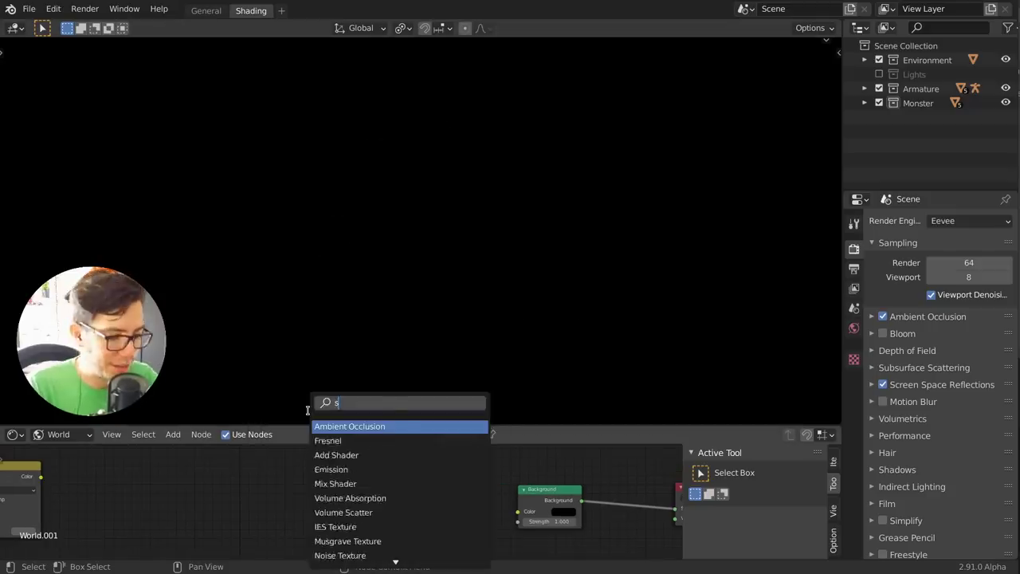
{"action": "type", "text": "ky"}
{"action": "left_click", "coordinate": [334, 426]}
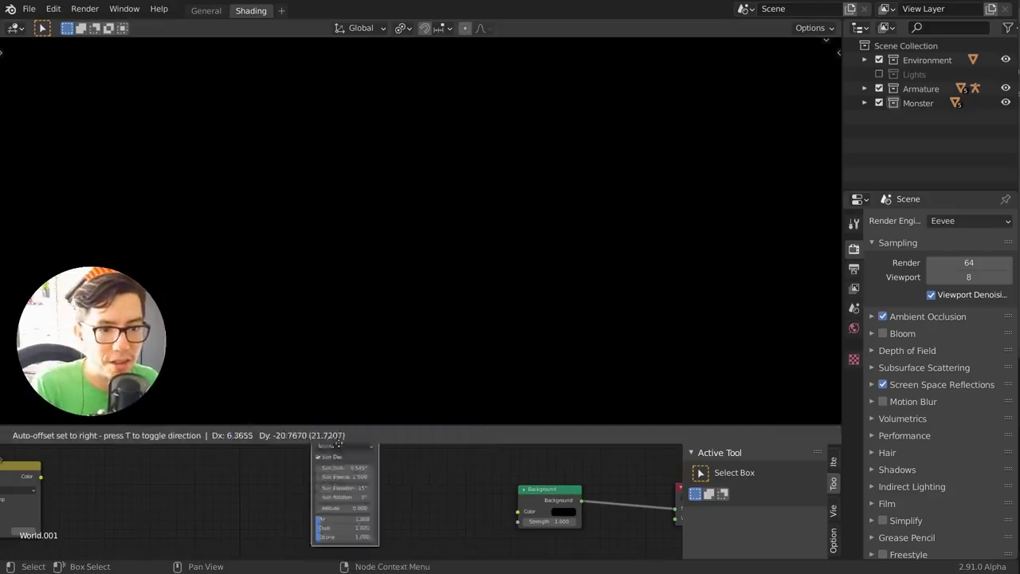
{"action": "left_click", "coordinate": [376, 496]}
Set the Sky Texture's sky type to Preetham and connect its Color output to the Background's Color input
{"action": "left_click", "coordinate": [390, 488]}
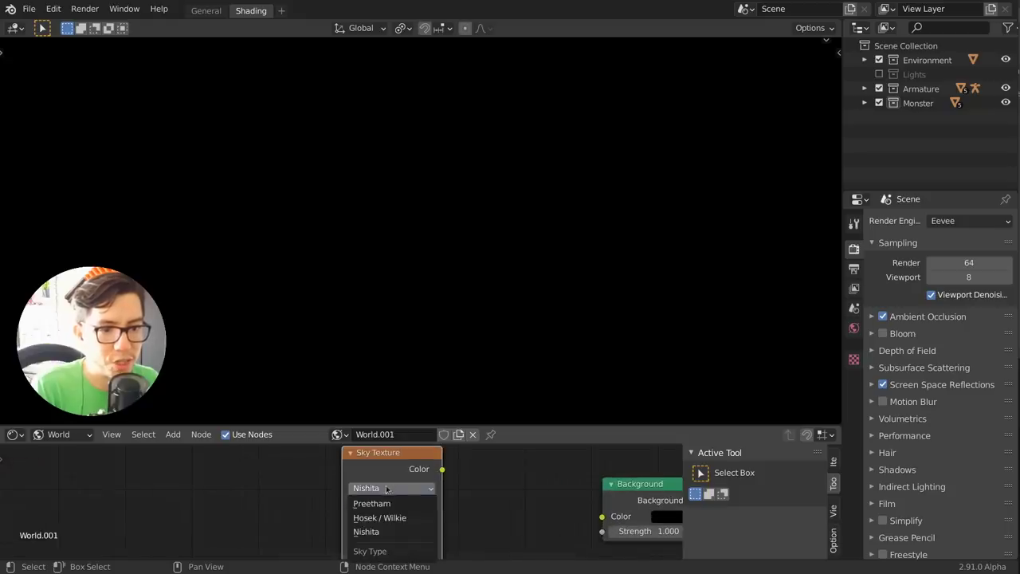
{"action": "left_click", "coordinate": [397, 507]}
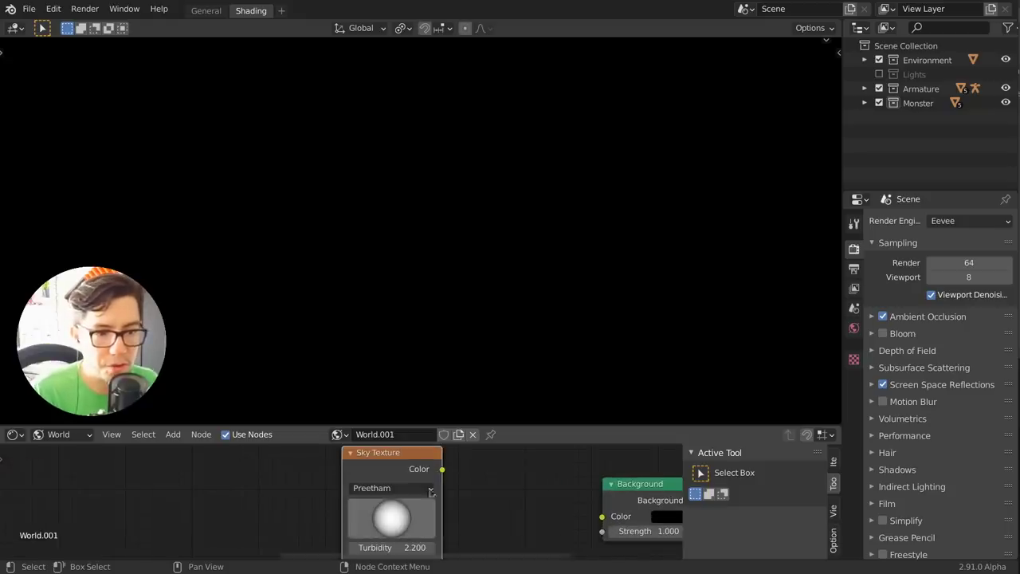
{"action": "left_click_drag", "start_coordinate": [585, 501], "coordinate": [587, 502]}
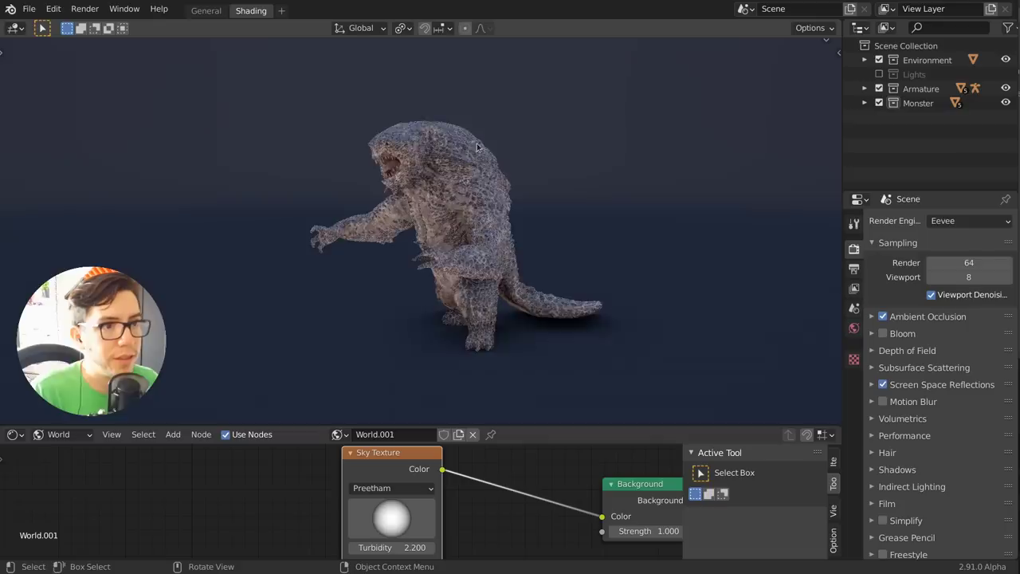
Exclude the Environment collection from the view layer to view the monster against the open sky
{"action": "scroll", "coordinate": [362, 185], "scroll_direction": "up", "scroll_amount": 4}
{"action": "middle_click_drag", "start_coordinate": [364, 187], "coordinate": [351, 253]}
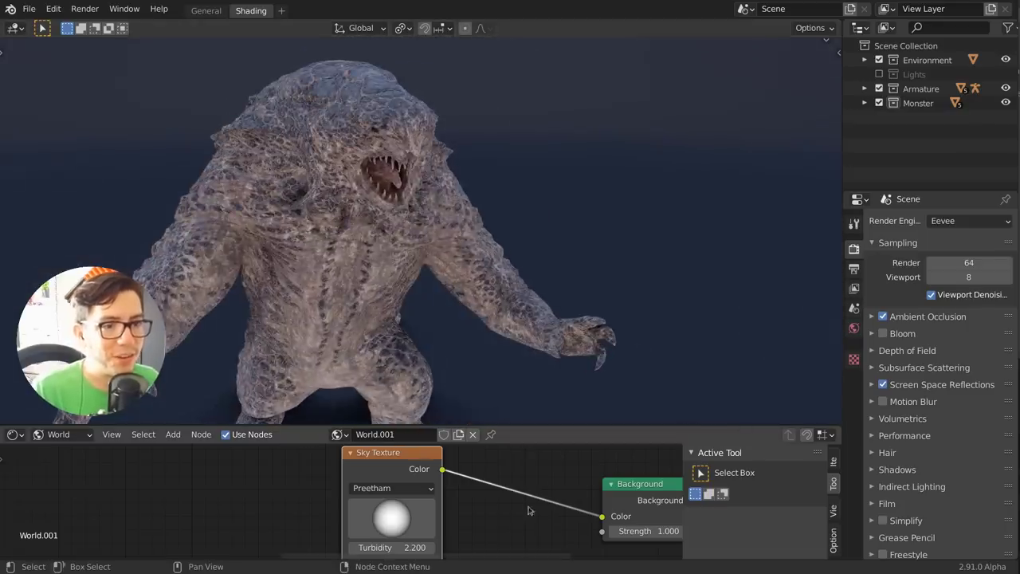
{"action": "scroll", "coordinate": [477, 524], "scroll_direction": "down", "scroll_amount": 1}
{"action": "scroll", "coordinate": [412, 524], "scroll_direction": "down", "scroll_amount": 1}
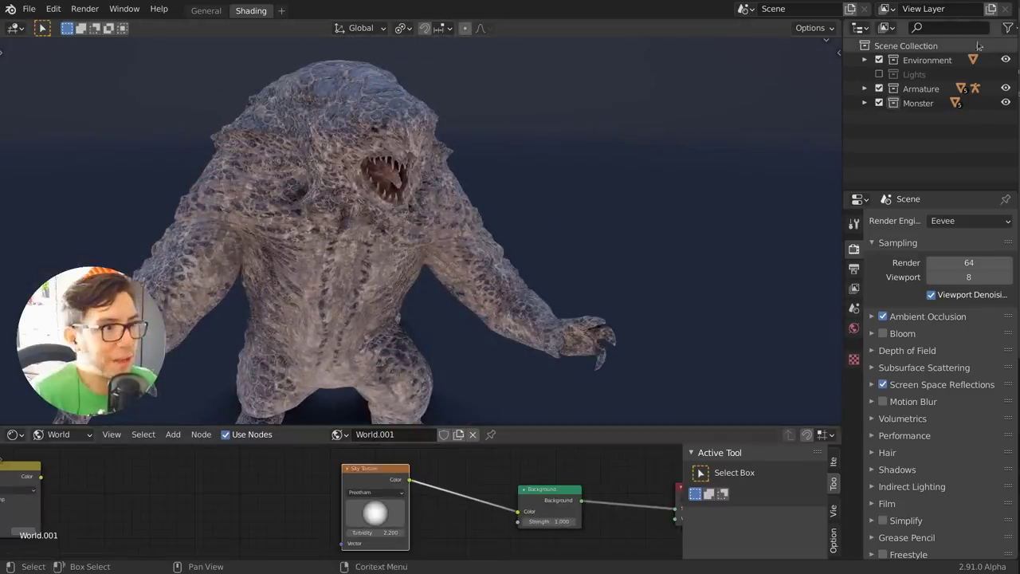
{"action": "left_click", "coordinate": [879, 60]}
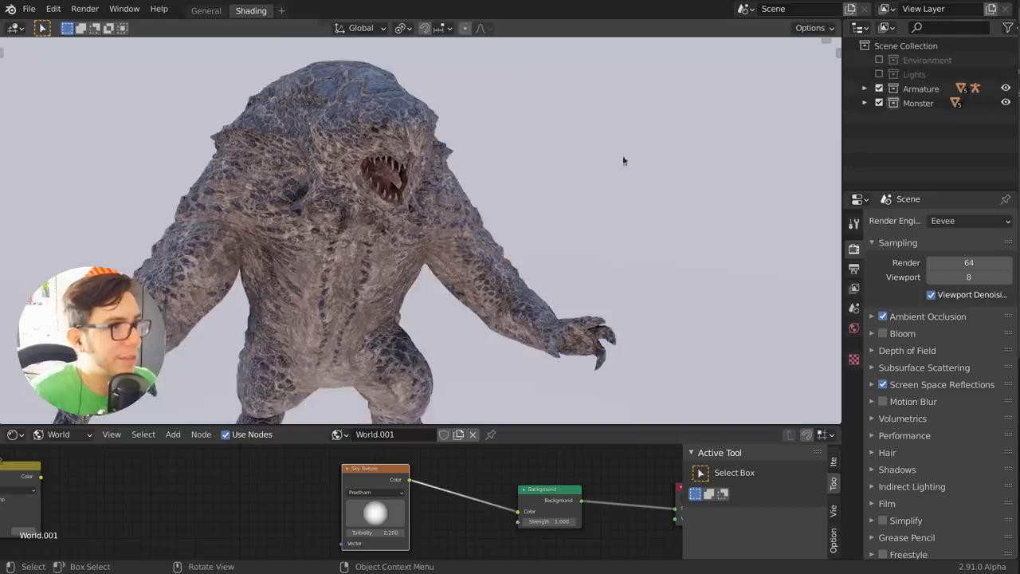
{"action": "scroll", "coordinate": [598, 215], "scroll_direction": "down", "scroll_amount": 3}
{"action": "middle_click_drag", "start_coordinate": [569, 268], "coordinate": [537, 257]}
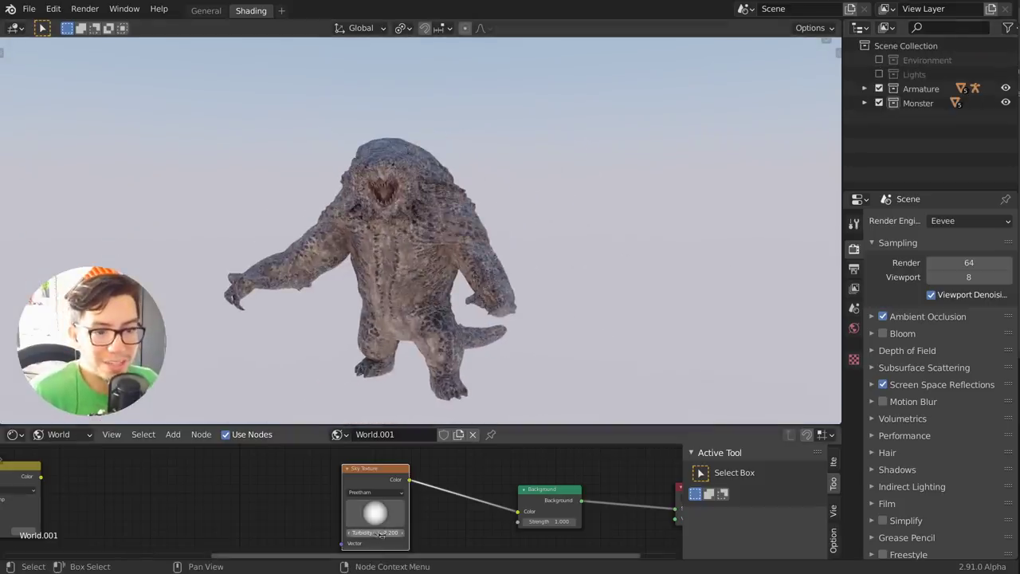
Try different sun directions on the Preetham sky and check how they light the monster
{"action": "mouse_move", "coordinate": [379, 534]}
{"action": "left_mouse_down"}
{"action": "mouse_move", "coordinate": [423, 534]}
{"action": "mouse_move", "coordinate": [373, 533]}
{"action": "mouse_move", "coordinate": [387, 533]}
{"action": "left_mouse_up"}
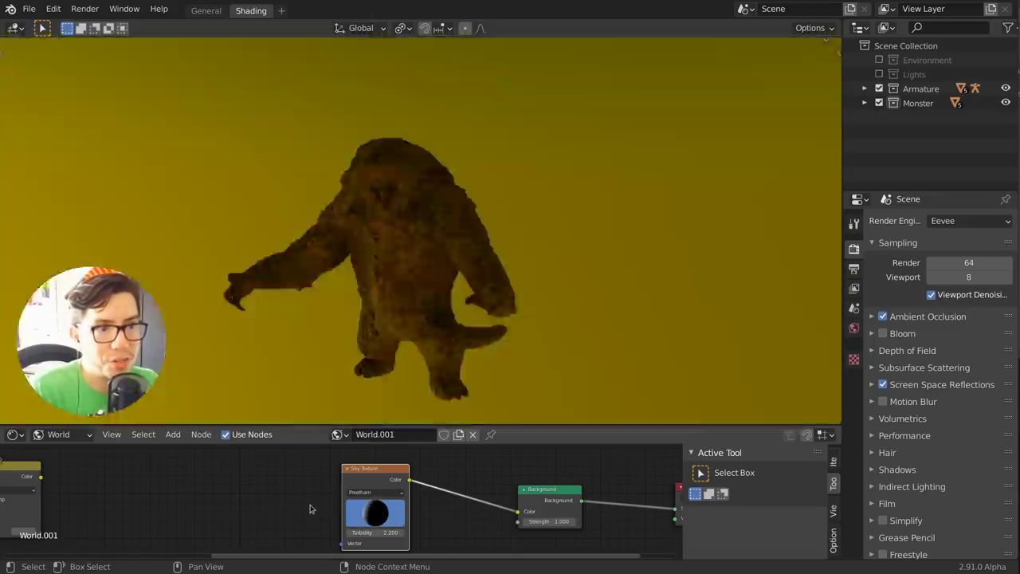
{"action": "left_click_drag", "start_coordinate": [311, 508], "coordinate": [405, 515]}
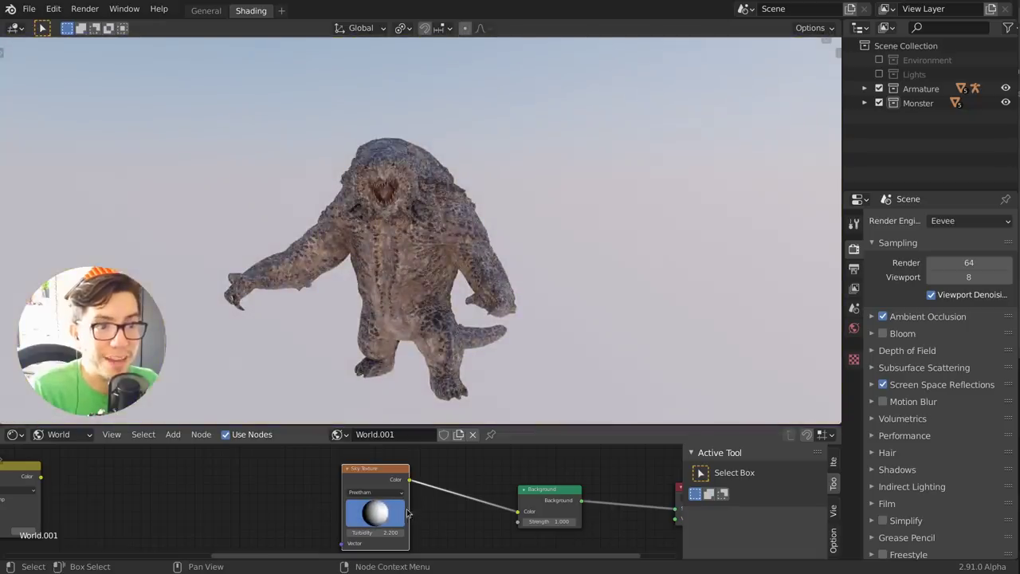
{"action": "middle_click_drag", "start_coordinate": [483, 213], "coordinate": [401, 248]}
{"action": "scroll", "coordinate": [400, 249], "scroll_direction": "up", "scroll_amount": 3}
{"action": "middle_click_drag", "start_coordinate": [401, 363], "coordinate": [382, 516]}
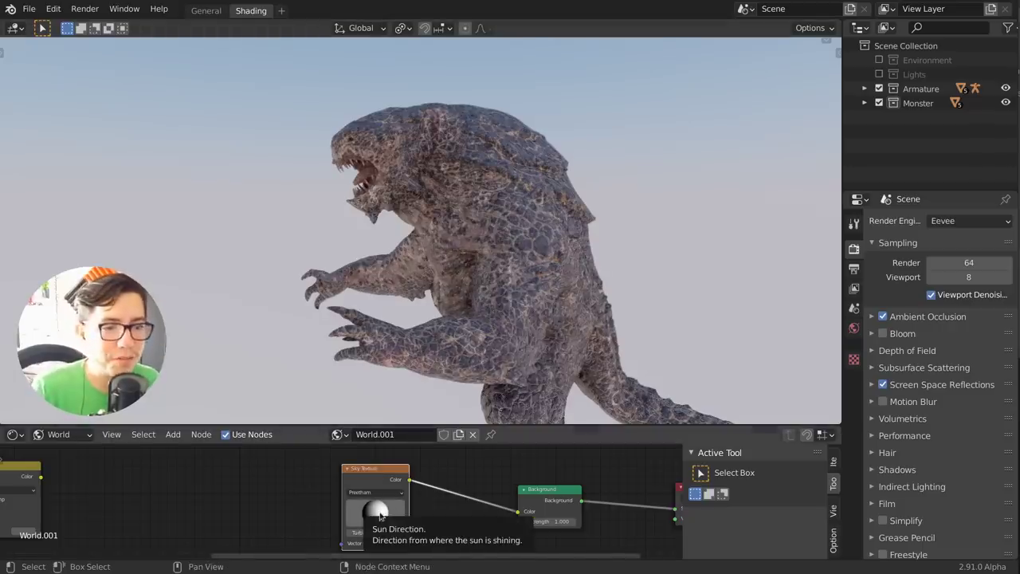
Change the Sky Texture's sky type to Hosek / Wilkie
{"action": "left_click", "coordinate": [362, 492]}
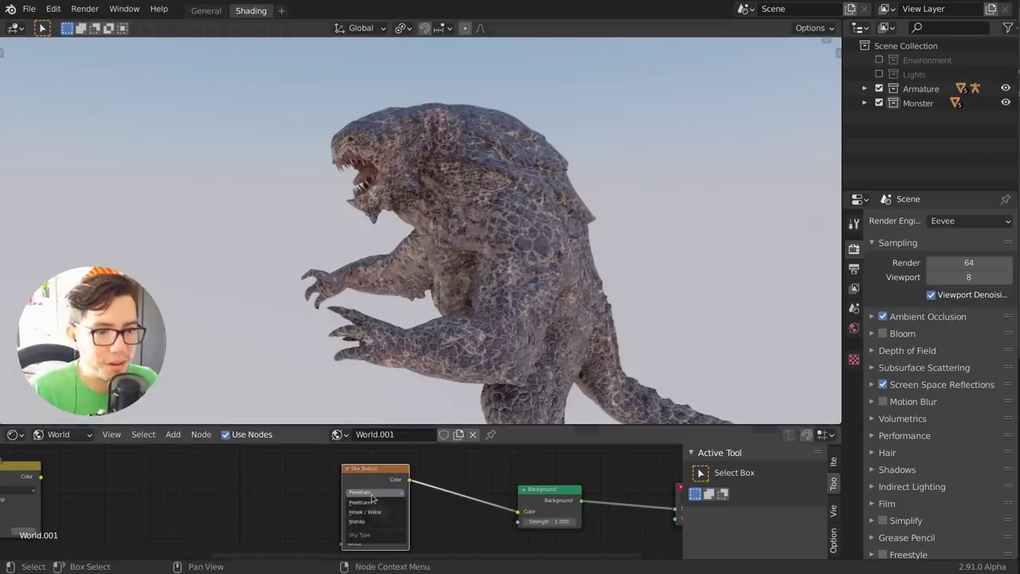
{"action": "scroll", "coordinate": [458, 527], "scroll_direction": "up", "scroll_amount": 2}
{"action": "left_click", "coordinate": [425, 511]}
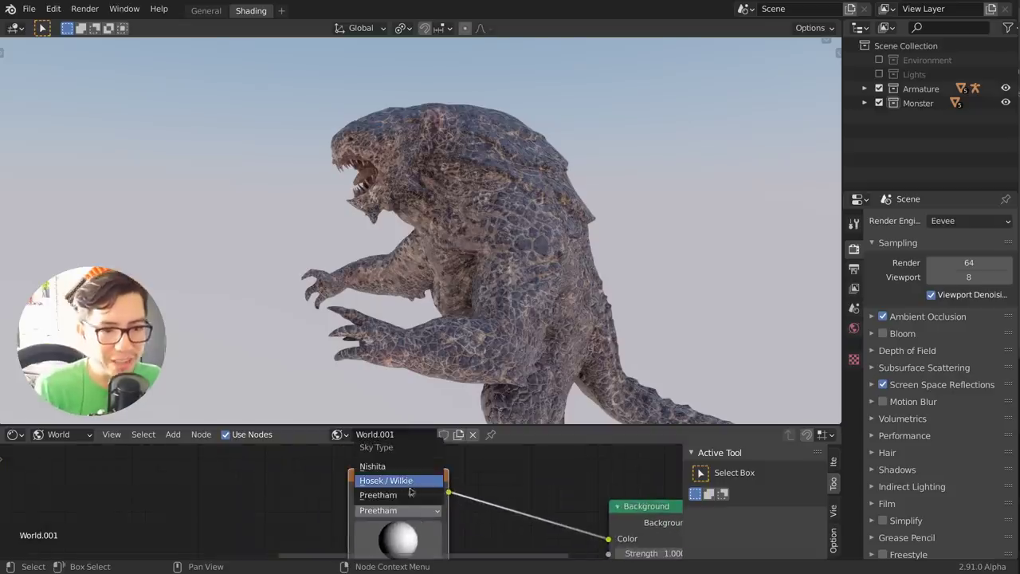
{"action": "left_click", "coordinate": [409, 483]}
{"action": "mouse_move", "coordinate": [375, 271]}
{"action": "middle_mouse_down"}
{"action": "mouse_move", "coordinate": [398, 253]}
{"action": "mouse_move", "coordinate": [446, 257]}
{"action": "mouse_move", "coordinate": [383, 259]}
{"action": "middle_mouse_up"}
{"action": "scroll", "coordinate": [489, 549], "scroll_direction": "down", "scroll_amount": 2}
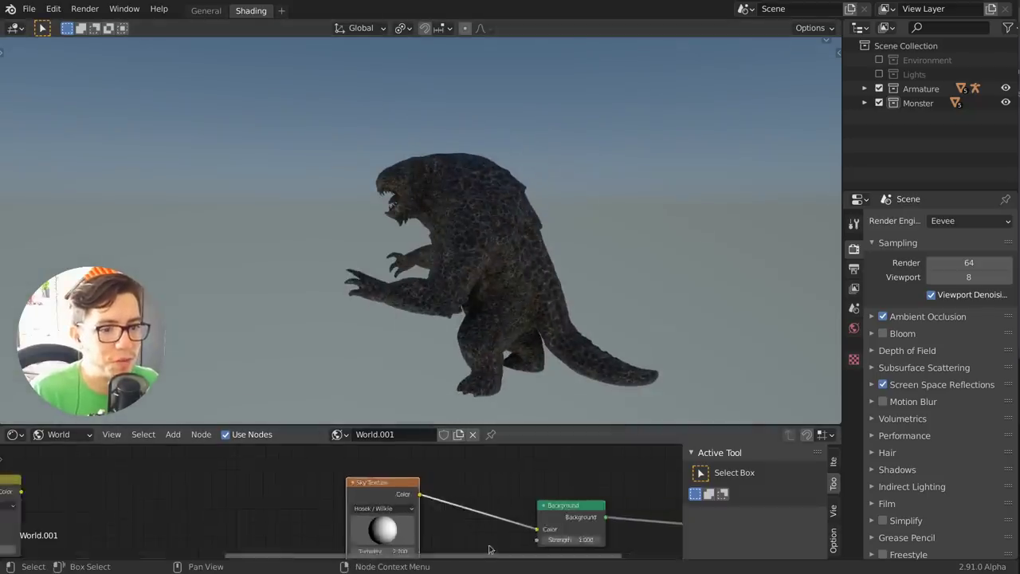
Rotate the Hosek / Wilkie sun direction for a warm, low-sun sky and set the Background strength to 2.1
{"action": "middle_click_drag", "start_coordinate": [489, 549], "coordinate": [508, 486]}
{"action": "middle_click_drag", "start_coordinate": [409, 475], "coordinate": [411, 481]}
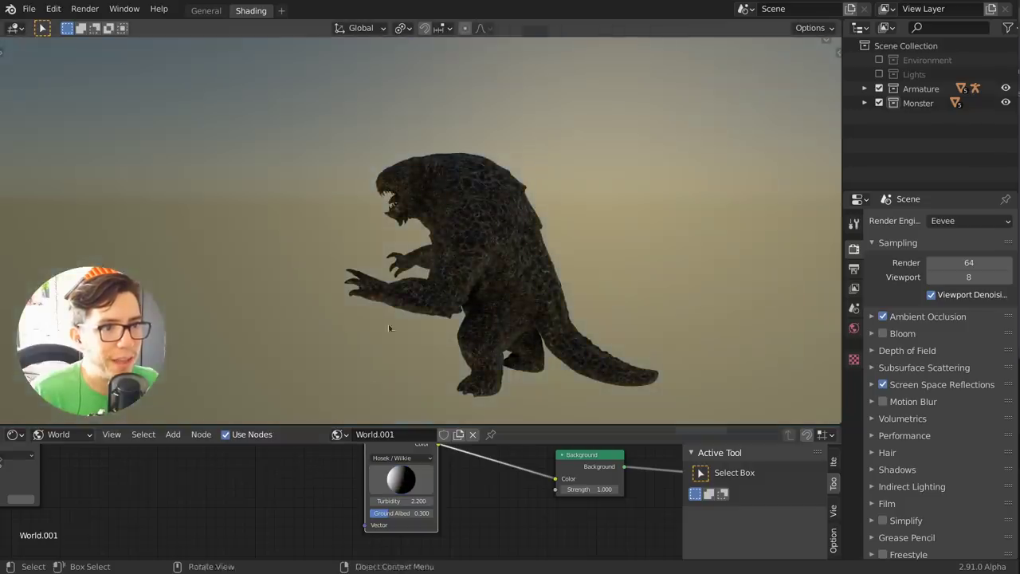
{"action": "middle_click_drag", "start_coordinate": [390, 328], "coordinate": [458, 319]}
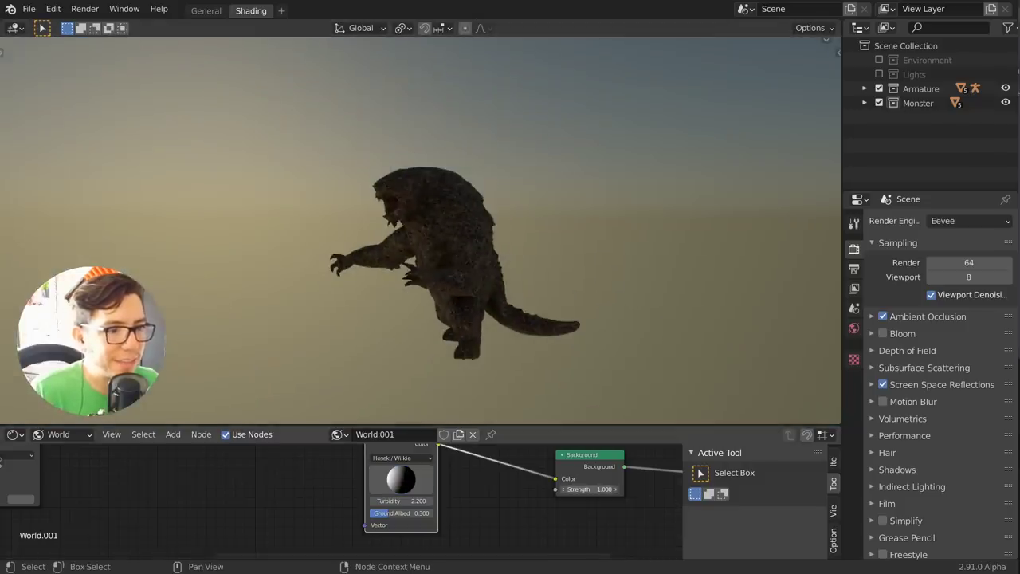
{"action": "left_click_drag", "start_coordinate": [594, 489], "coordinate": [629, 489]}
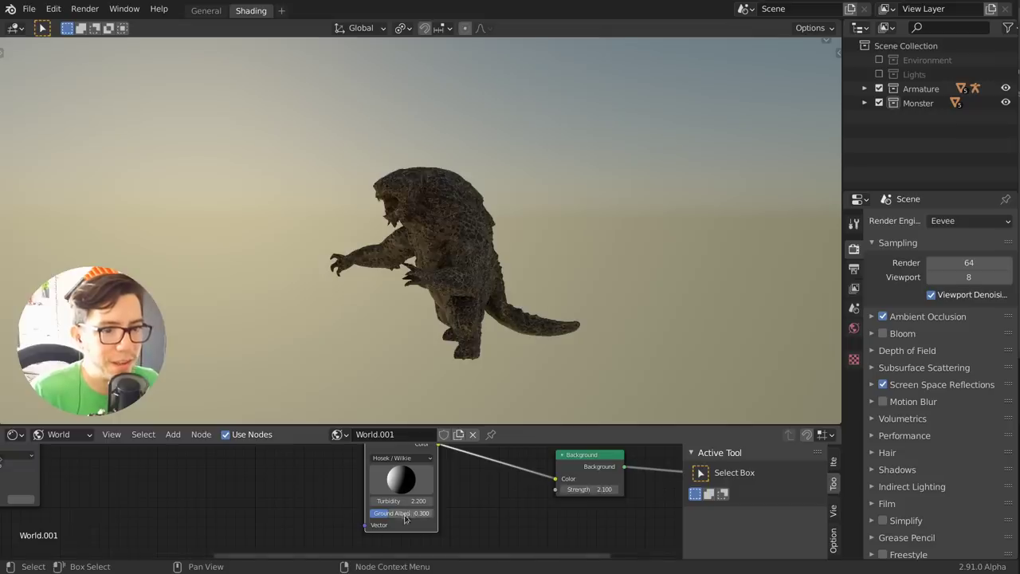
Set the Sky Texture's turbidity to 8 and its ground albedo to 0.345
{"action": "mouse_move", "coordinate": [431, 513]}
{"action": "left_mouse_down"}
{"action": "mouse_move", "coordinate": [371, 513]}
{"action": "mouse_move", "coordinate": [431, 513]}
{"action": "mouse_move", "coordinate": [392, 513]}
{"action": "mouse_move", "coordinate": [447, 501]}
{"action": "mouse_move", "coordinate": [439, 501]}
{"action": "left_mouse_up"}
{"action": "middle_click_drag", "start_coordinate": [422, 196], "coordinate": [544, 319]}
{"action": "scroll", "coordinate": [401, 202], "scroll_direction": "up", "scroll_amount": 8}
Set the Background strength to 5.6 and inspect the lighting on the monster
{"action": "left_click_drag", "start_coordinate": [589, 488], "coordinate": [605, 488]}
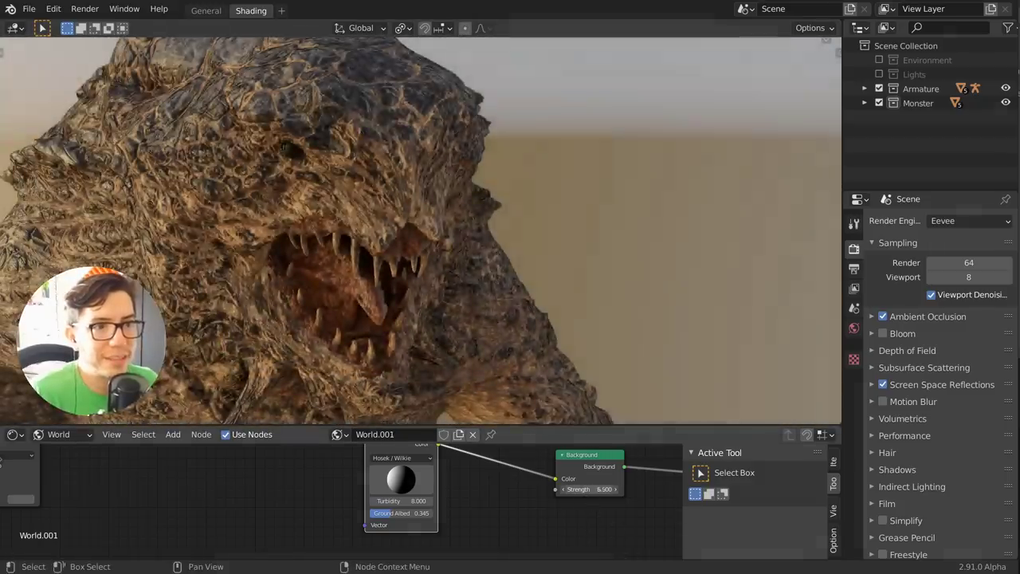
{"action": "scroll", "coordinate": [542, 230], "scroll_direction": "down", "scroll_amount": 5}
{"action": "middle_click_drag", "start_coordinate": [542, 230], "coordinate": [526, 216]}
{"action": "scroll", "coordinate": [525, 214], "scroll_direction": "up", "scroll_amount": 4}
{"action": "scroll", "coordinate": [529, 209], "scroll_direction": "down", "scroll_amount": 5}
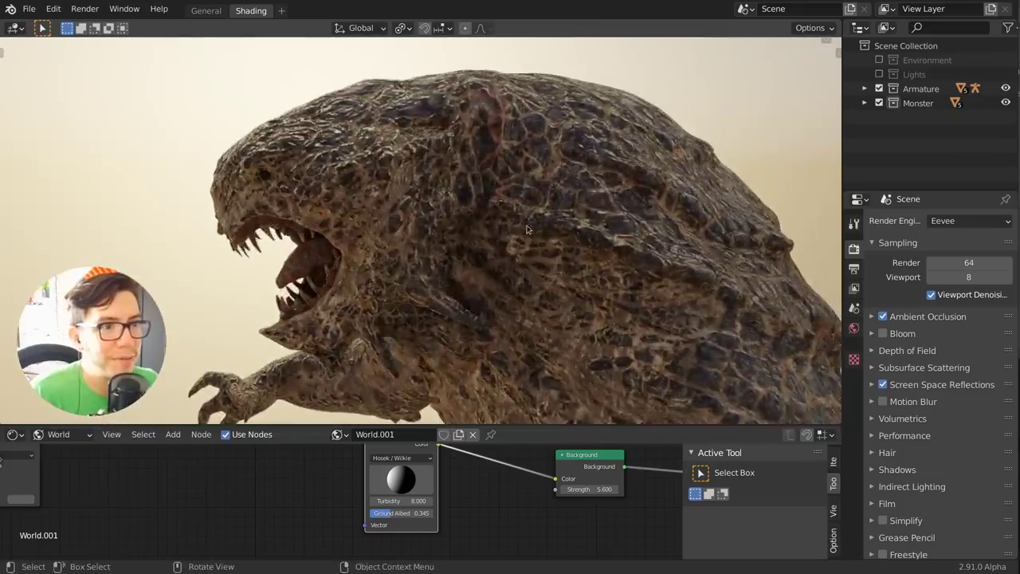
Add a cube mesh to the scene and move it up above the monster's head
{"action": "scroll", "coordinate": [481, 499], "scroll_direction": "down", "scroll_amount": 2}
{"action": "middle_click_drag", "start_coordinate": [388, 496], "coordinate": [431, 499]}
{"action": "middle_click_drag", "start_coordinate": [536, 502], "coordinate": [482, 475]}
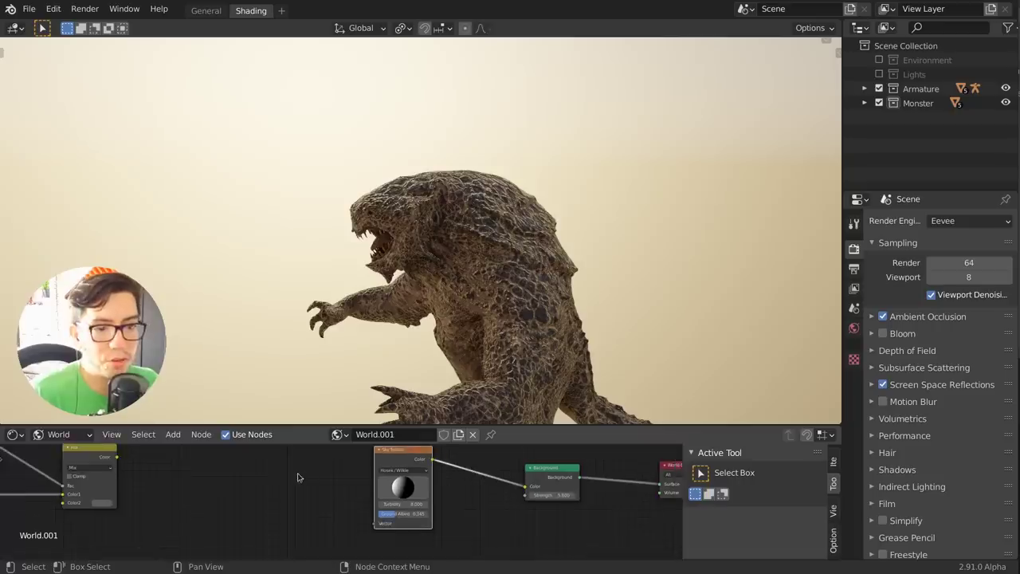
{"action": "middle_click_drag", "start_coordinate": [298, 473], "coordinate": [315, 482]}
{"action": "scroll", "coordinate": [315, 482], "scroll_direction": "up", "scroll_amount": 1}
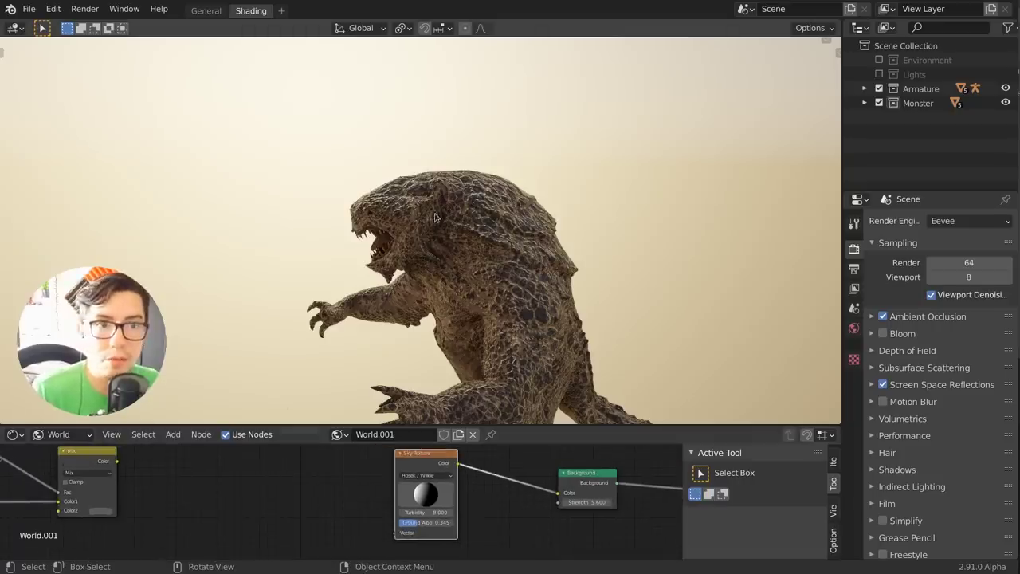
{"action": "key", "text": "shift+a"}
{"action": "mouse_move", "coordinate": [510, 162]}
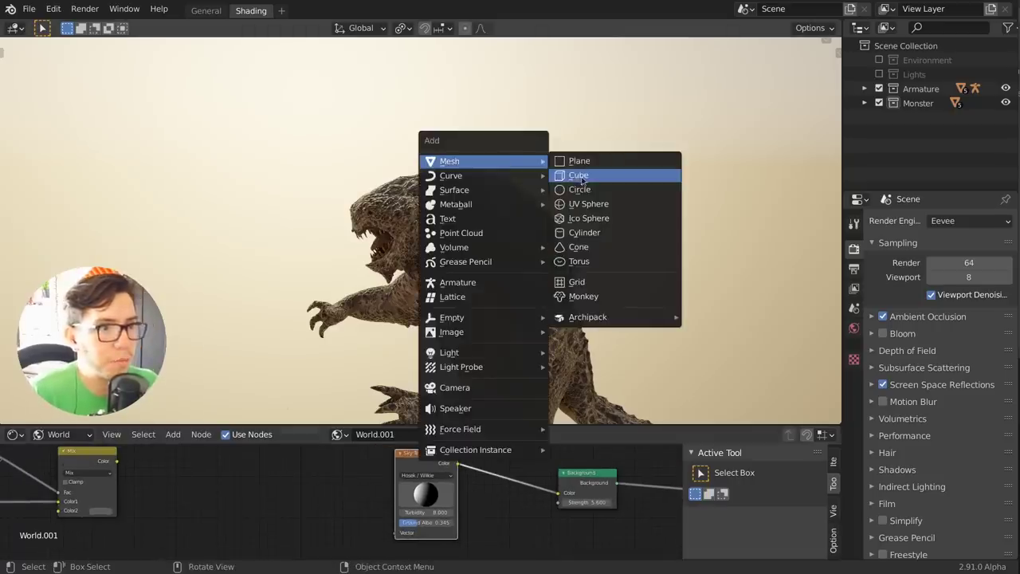
{"action": "left_click", "coordinate": [583, 180]}
{"action": "key", "text": "g"}
{"action": "middle_click_drag", "start_coordinate": [602, 263], "coordinate": [606, 175]}
{"action": "left_click", "coordinate": [606, 142]}
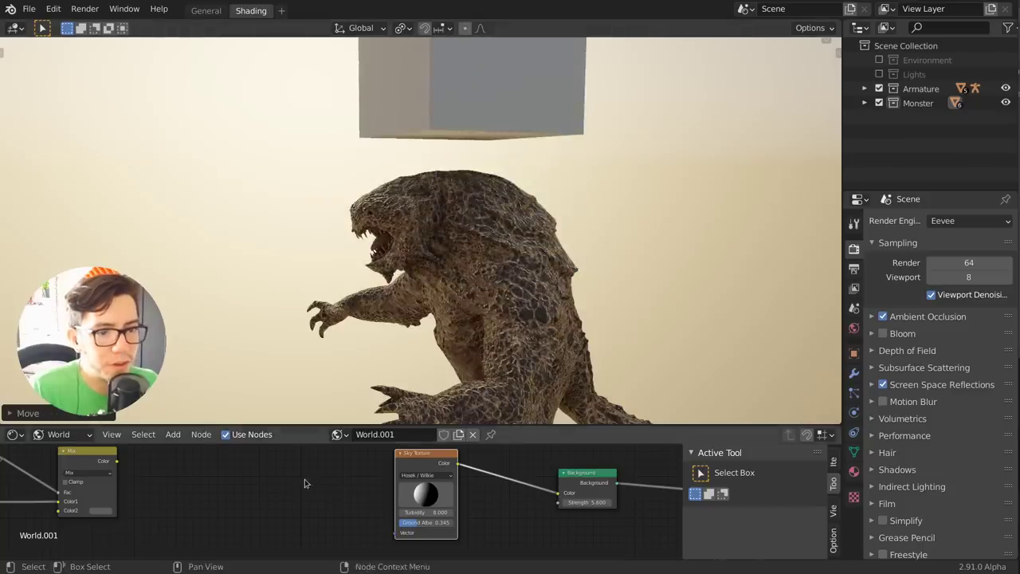
Add a Texture Coordinate node that uses the cube as its object and connect its Object output to the Sky Texture's Vector input
{"action": "key", "text": "shift+a"}
{"action": "left_click", "coordinate": [271, 406]}
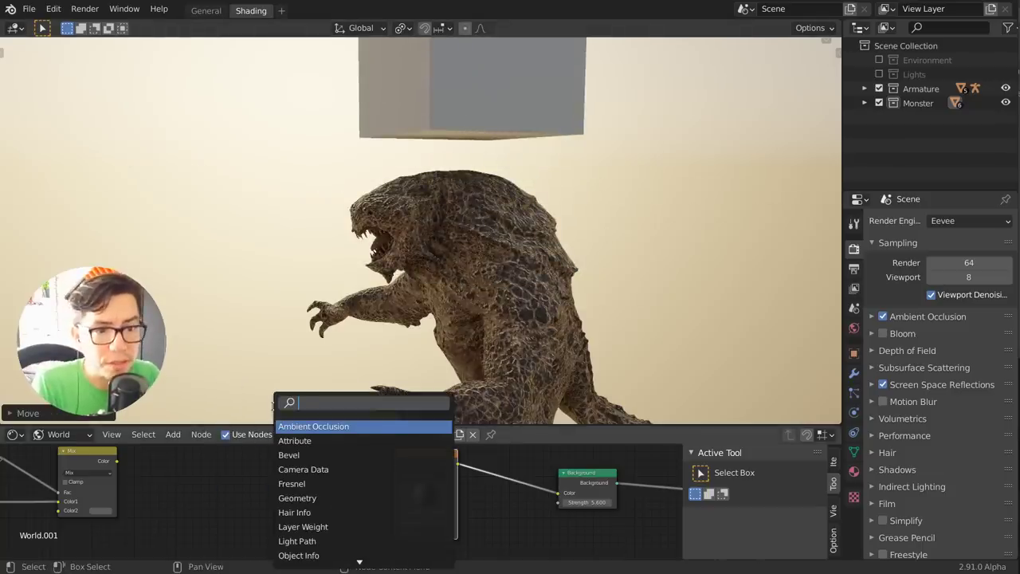
{"action": "type", "text": "sky"}
{"action": "key", "text": "Return"}
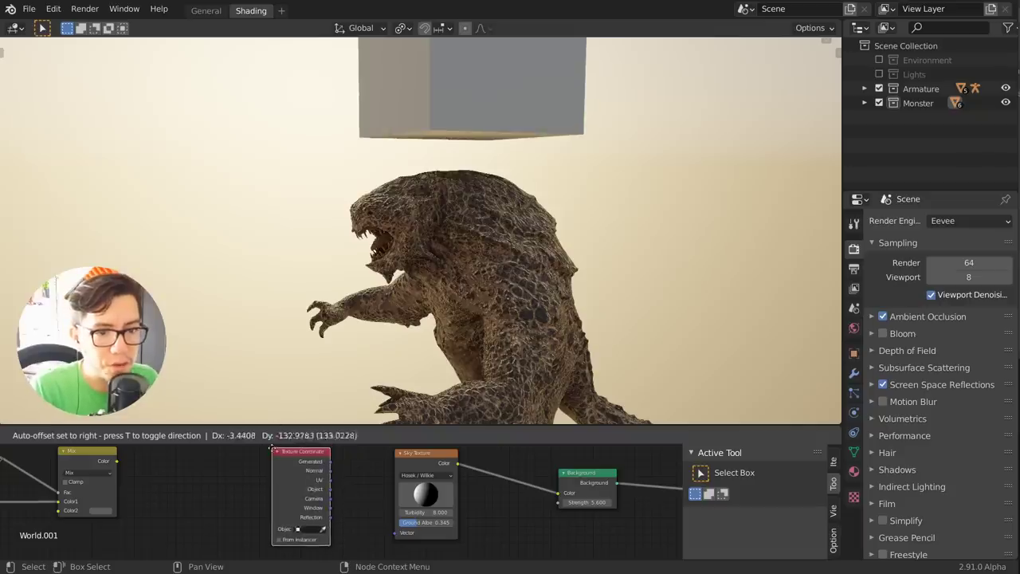
{"action": "left_click", "coordinate": [272, 447]}
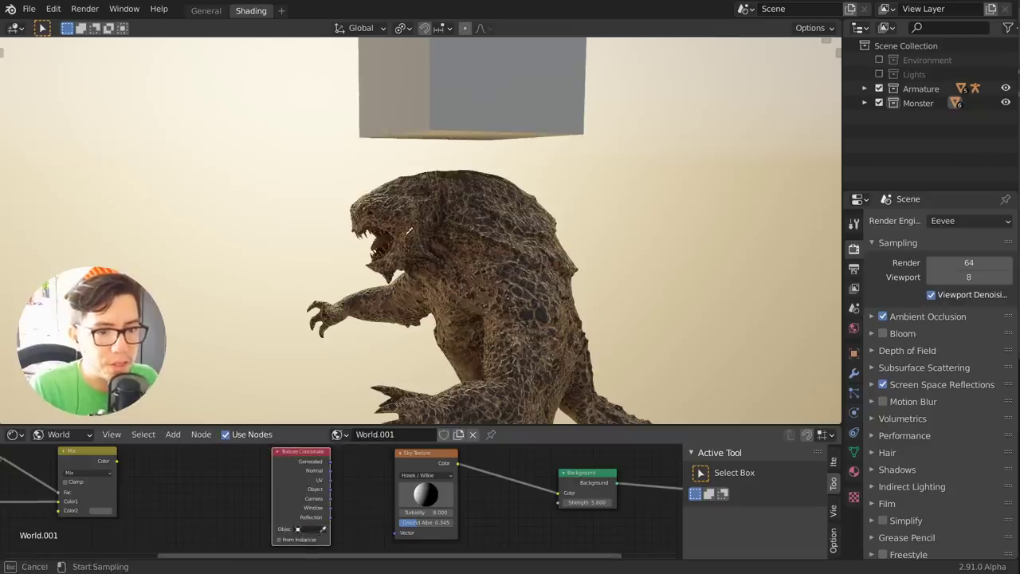
{"action": "left_click", "coordinate": [481, 81]}
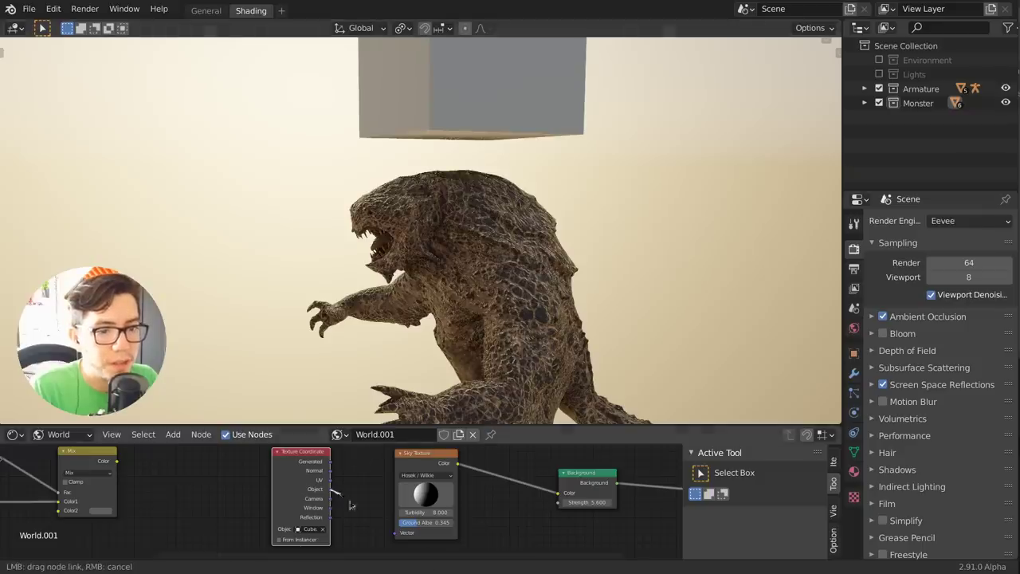
{"action": "left_click_drag", "start_coordinate": [402, 540], "coordinate": [364, 498]}
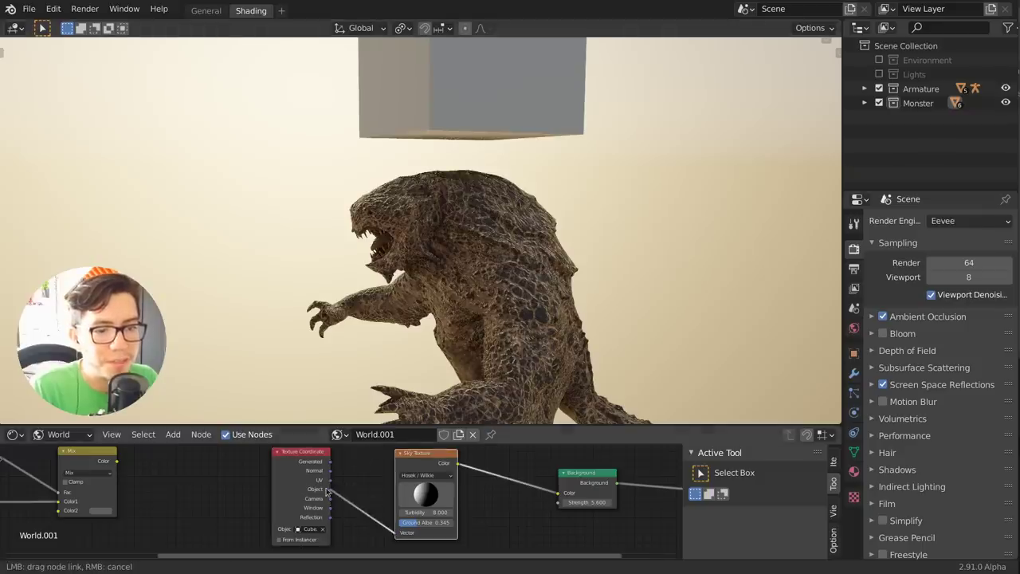
Clear the cube's location so it sits at the monster's feet and scale it down
{"action": "key", "text": "alt+g"}
{"action": "scroll", "coordinate": [652, 228], "scroll_direction": "down", "scroll_amount": 6}
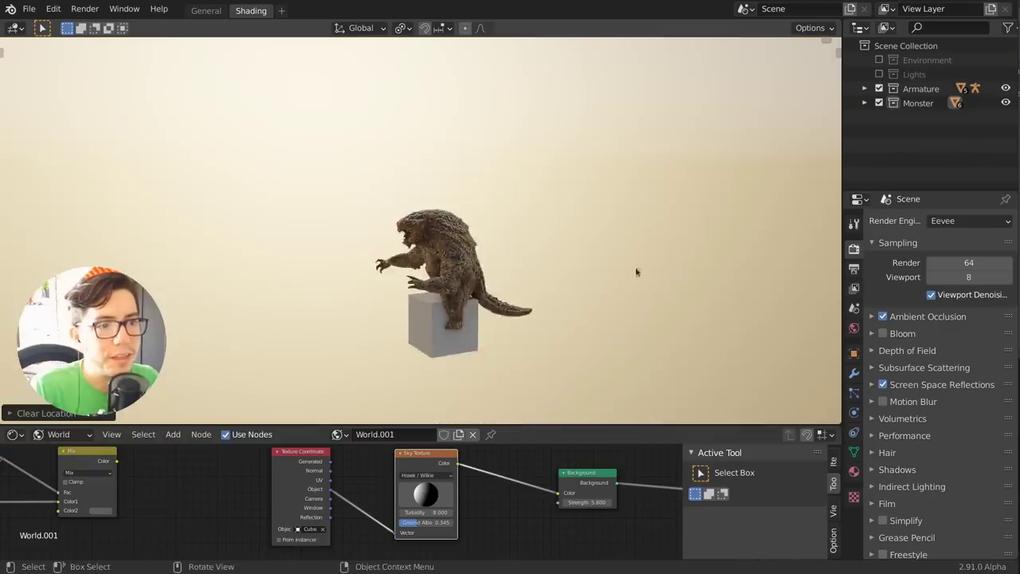
{"action": "middle_click_drag", "start_coordinate": [564, 305], "coordinate": [569, 274], "text": "shift"}
{"action": "key", "text": "s"}
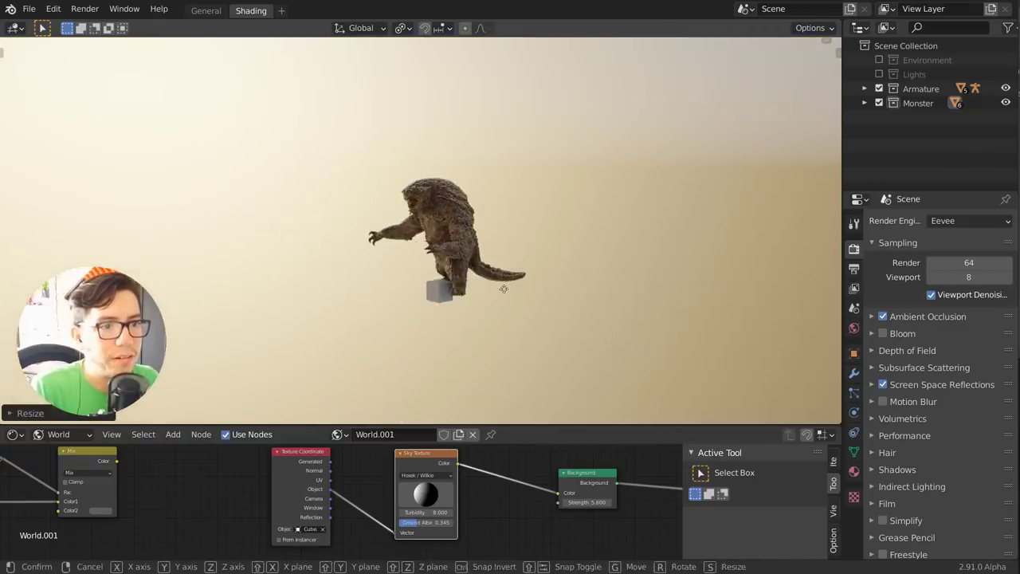
Try rotating the cube about the Z axis, and rotate it freely with Trackball until the blue part of the sky is behind the monster
{"action": "key", "text": "z"}
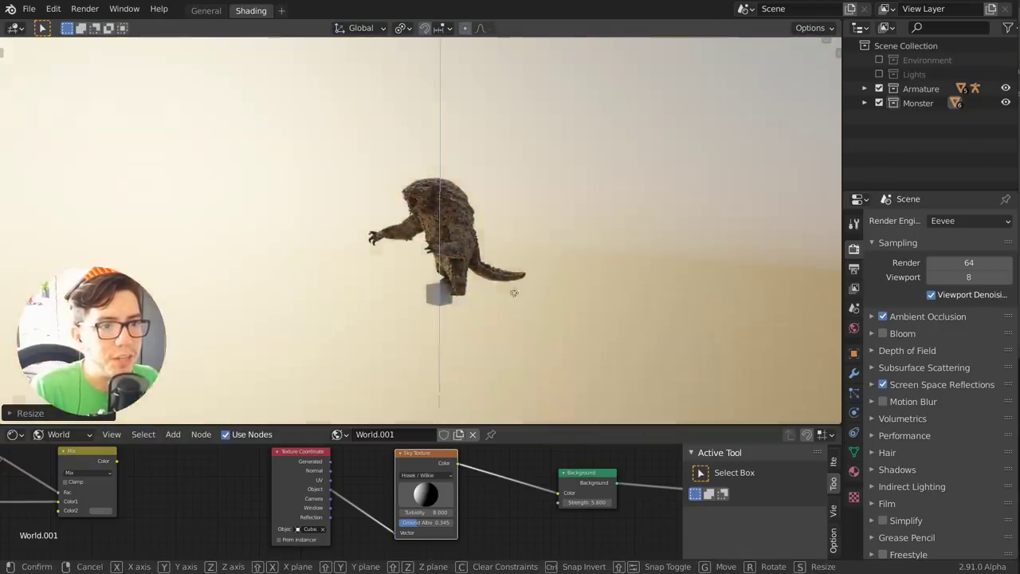
{"action": "left_click", "coordinate": [514, 293]}
{"action": "scroll", "coordinate": [513, 293], "scroll_direction": "up", "scroll_amount": 4}
{"action": "middle_click_drag", "start_coordinate": [516, 292], "coordinate": [594, 292]}
{"action": "key", "text": "r"}
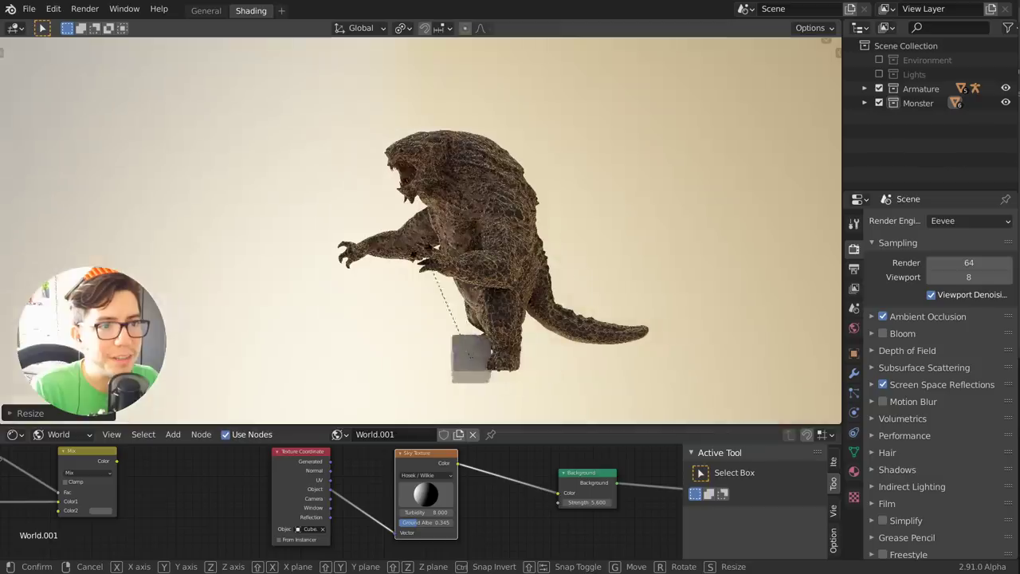
{"action": "left_click", "coordinate": [589, 367]}
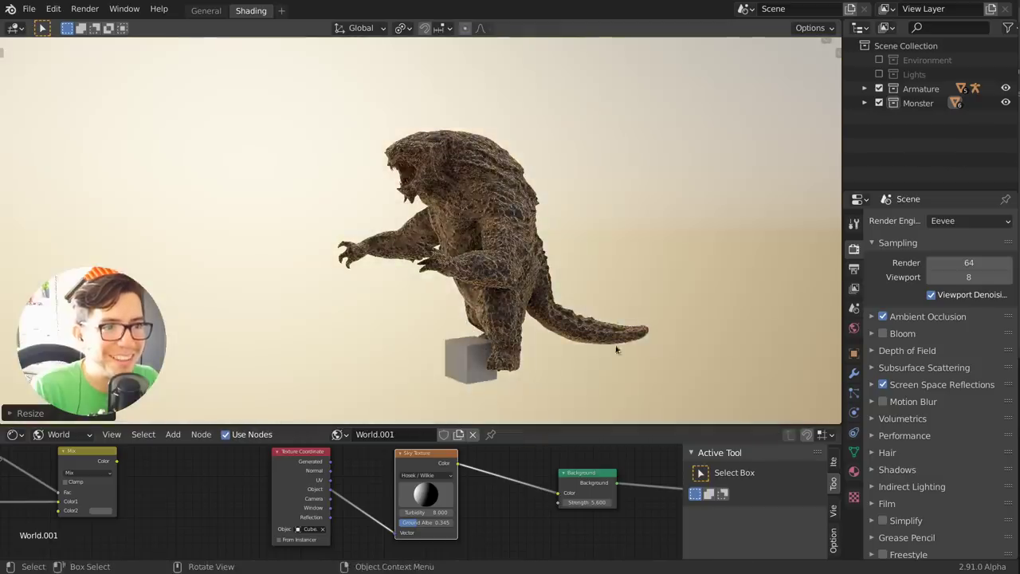
{"action": "key", "text": "r"}
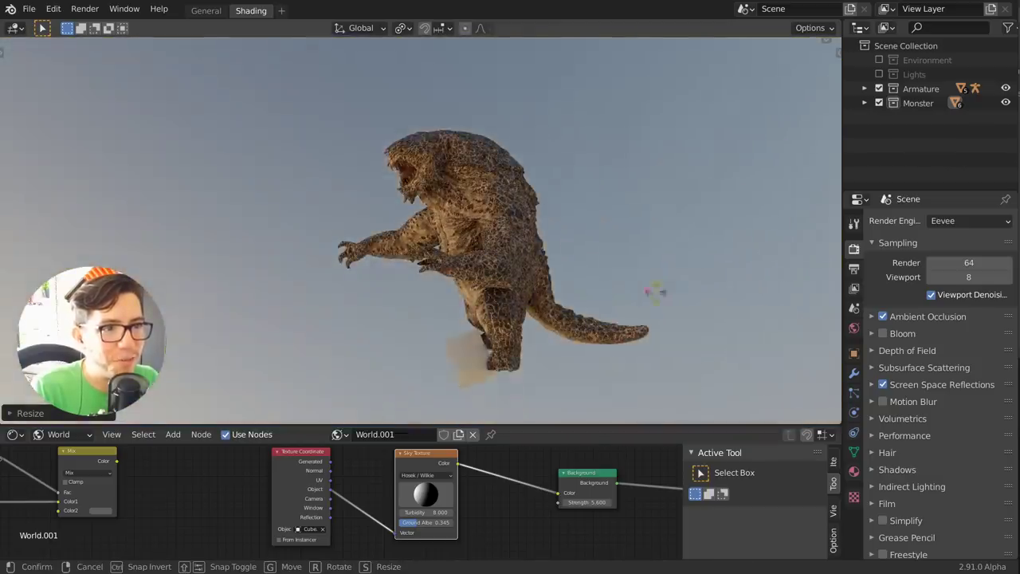
{"action": "left_click", "coordinate": [648, 292]}
{"action": "scroll", "coordinate": [621, 292], "scroll_direction": "up", "scroll_amount": 3}
{"action": "middle_click_drag", "start_coordinate": [486, 274], "coordinate": [569, 185]}
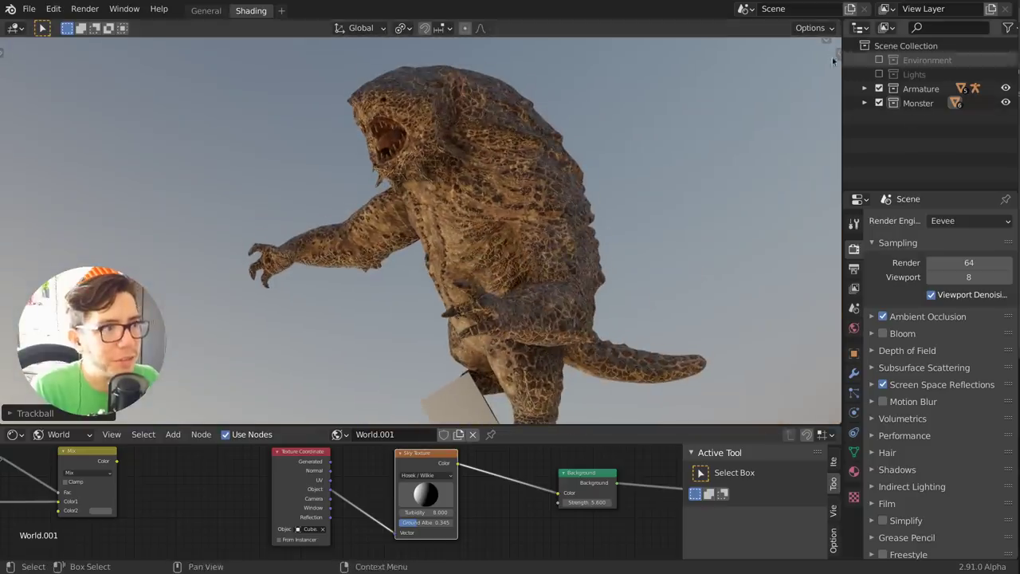
Show the Environment collection to check the monster against it, and hide the collection again
{"action": "left_click", "coordinate": [879, 60]}
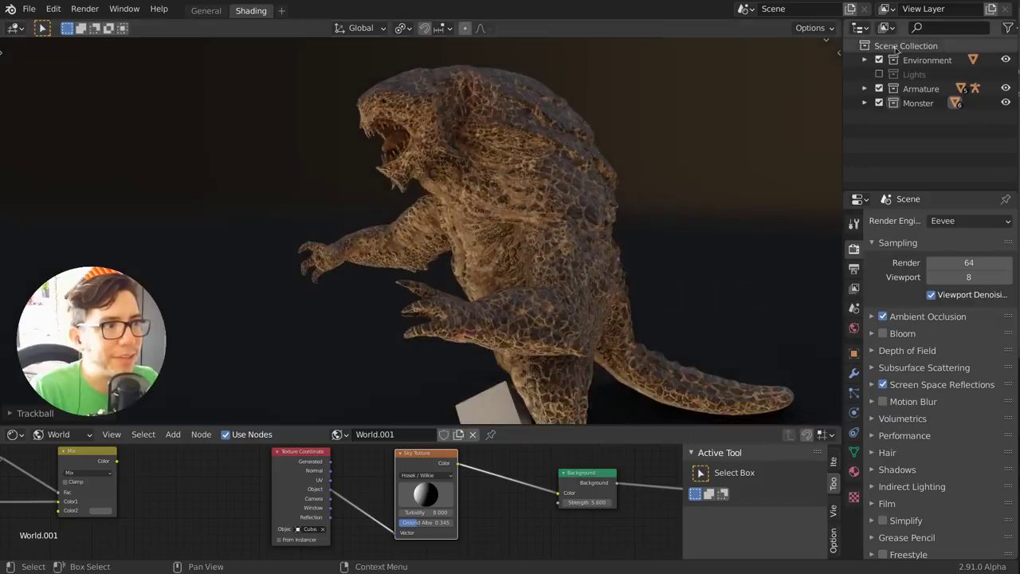
{"action": "left_click", "coordinate": [878, 61]}
Rotate the cube repeatedly in several directions until a brownish, warm part of the sky surrounds the monster
{"action": "key", "text": "r"}
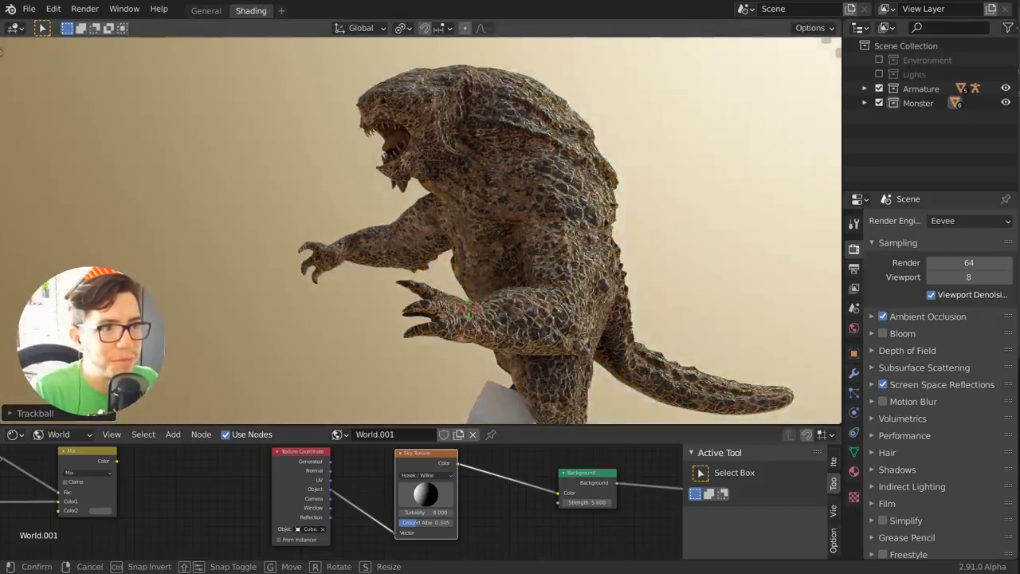
{"action": "left_click", "coordinate": [399, 280]}
{"action": "middle_click_drag", "start_coordinate": [398, 280], "coordinate": [488, 341]}
{"action": "key", "text": "r"}
{"action": "key", "text": "r"}
{"action": "left_click", "coordinate": [465, 275]}
{"action": "scroll", "coordinate": [488, 341], "scroll_direction": "up", "scroll_amount": 4}
{"action": "middle_click_drag", "start_coordinate": [669, 295], "coordinate": [574, 293]}
{"action": "scroll", "coordinate": [574, 293], "scroll_direction": "down", "scroll_amount": 2}
{"action": "key", "text": "r"}
{"action": "key", "text": "r"}
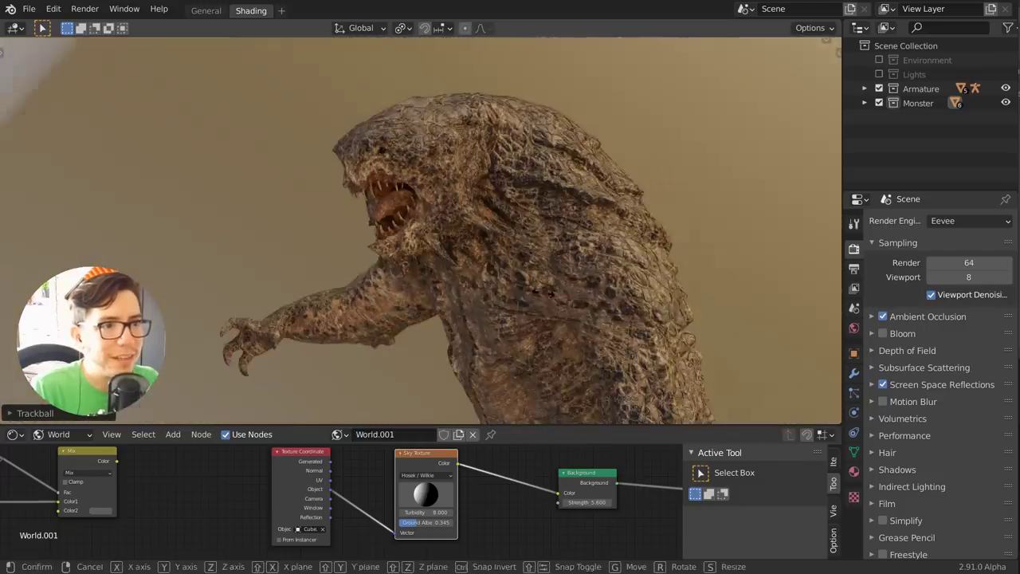
{"action": "left_click", "coordinate": [480, 309]}
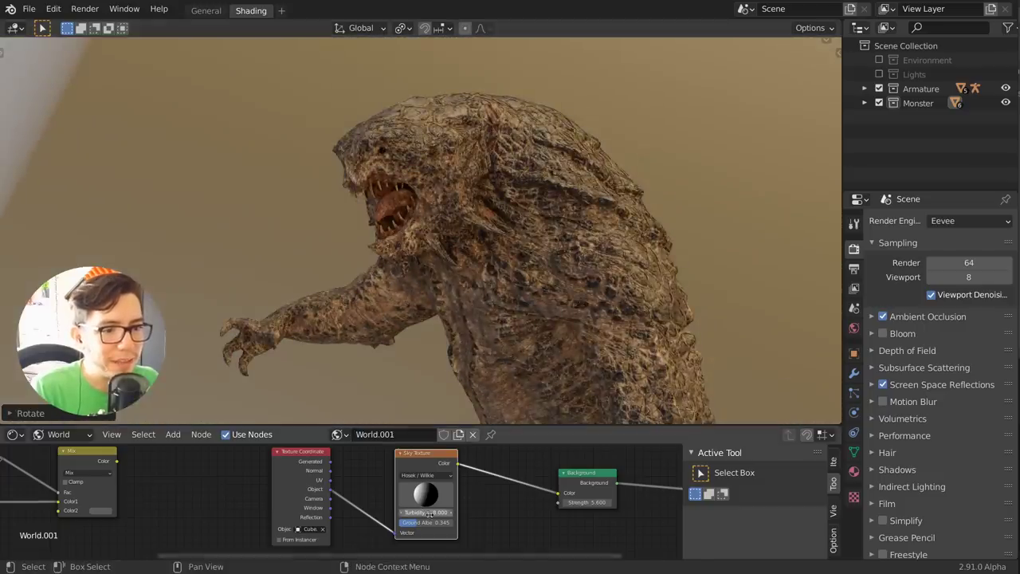
Set the Sky Texture's turbidity to 8.4 and move the node next to the Texture Coordinate node to make room before Background
{"action": "mouse_move", "coordinate": [429, 512]}
{"action": "left_mouse_down"}
{"action": "mouse_move", "coordinate": [380, 513]}
{"action": "mouse_move", "coordinate": [429, 512]}
{"action": "left_mouse_up"}
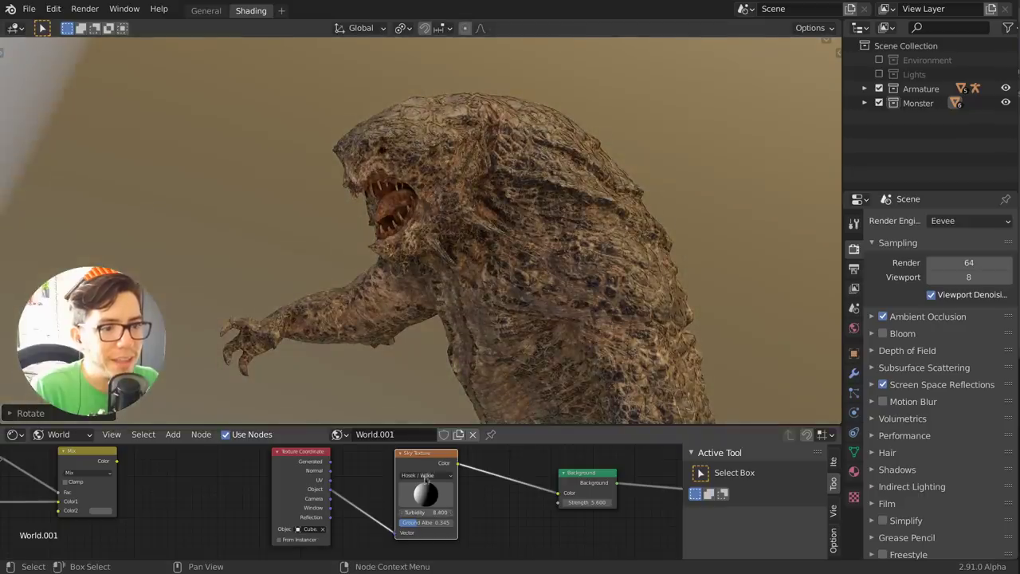
{"action": "left_click_drag", "start_coordinate": [424, 461], "coordinate": [364, 470]}
{"action": "key", "text": "shift+a"}
{"action": "left_click", "coordinate": [424, 408]}
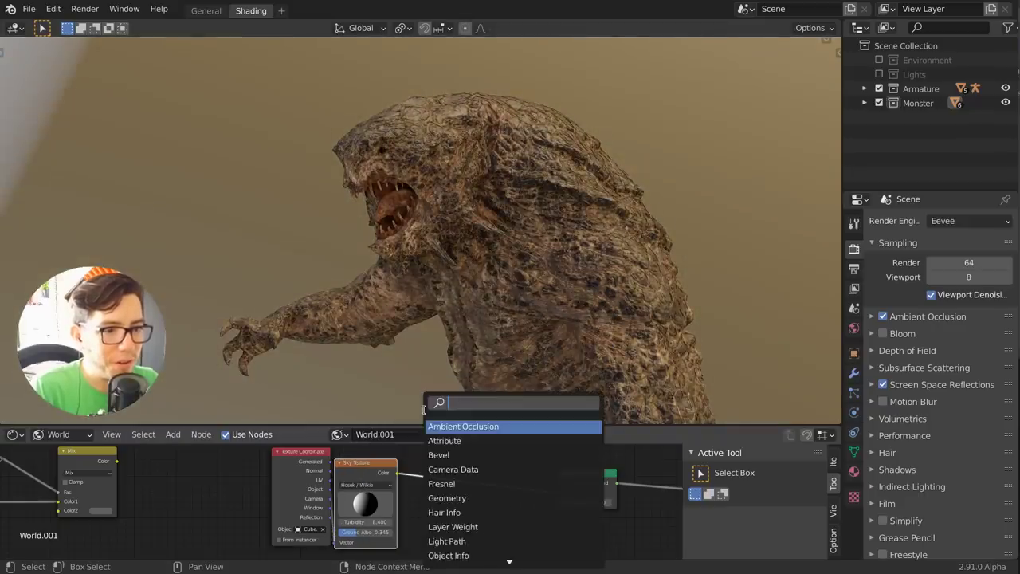
{"action": "key", "text": "Return"}
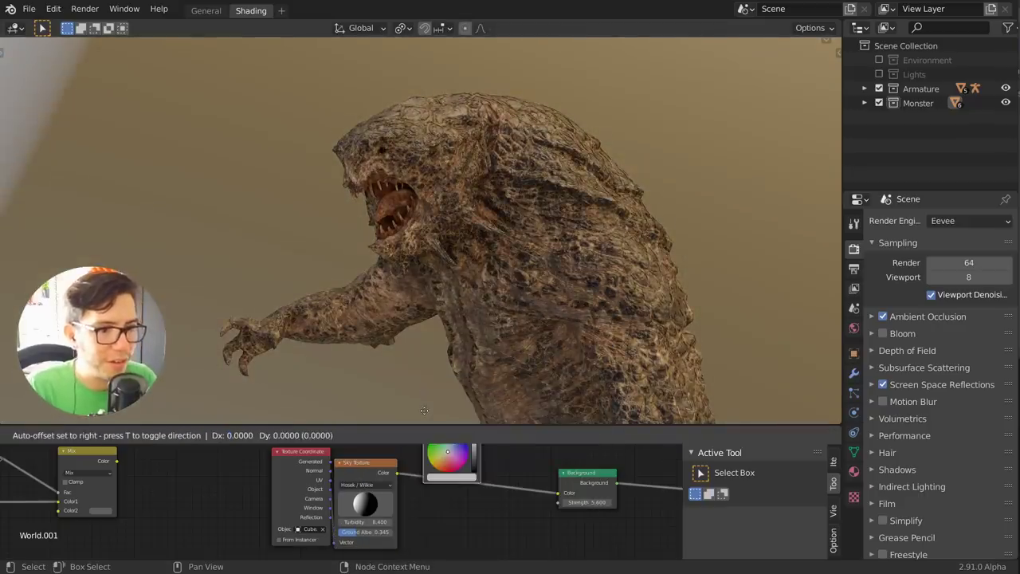
{"action": "left_click", "coordinate": [422, 494]}
Add an RGB Curves node on the link between the Sky Texture and Background nodes
{"action": "key", "text": "shift+a"}
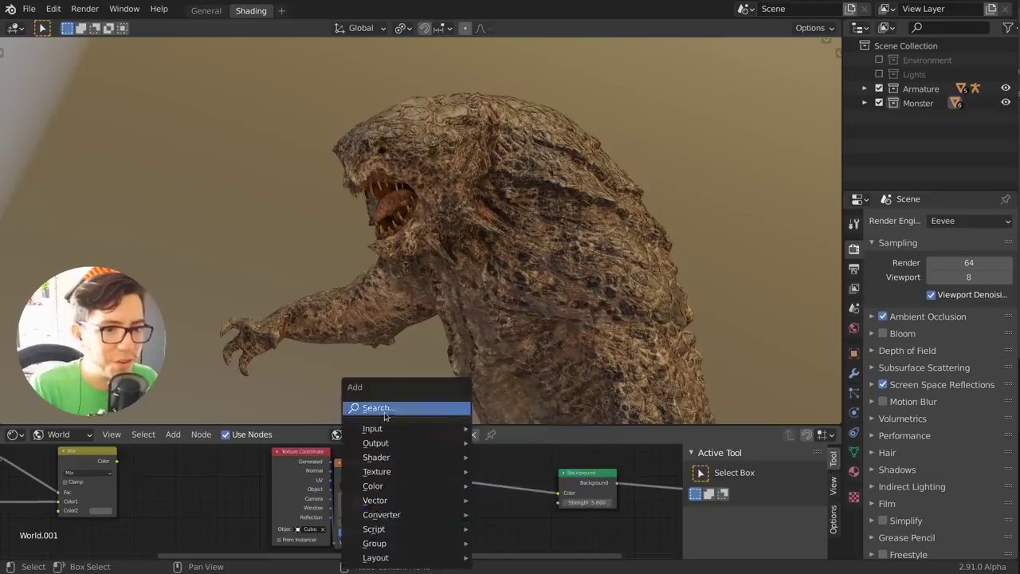
{"action": "left_click", "coordinate": [385, 407]}
{"action": "type", "text": "rgb"}
{"action": "left_click", "coordinate": [413, 455]}
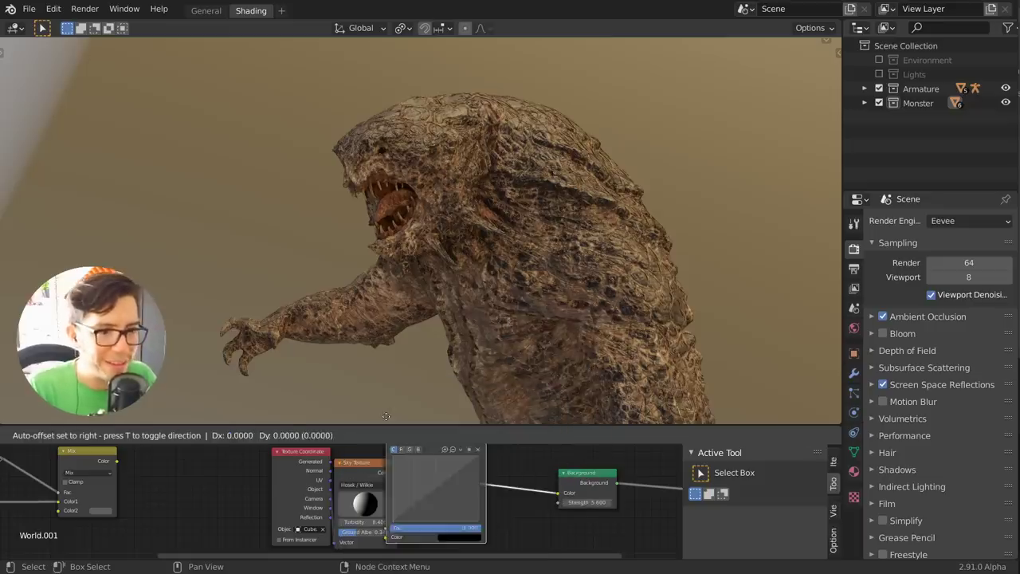
{"action": "left_click", "coordinate": [482, 521]}
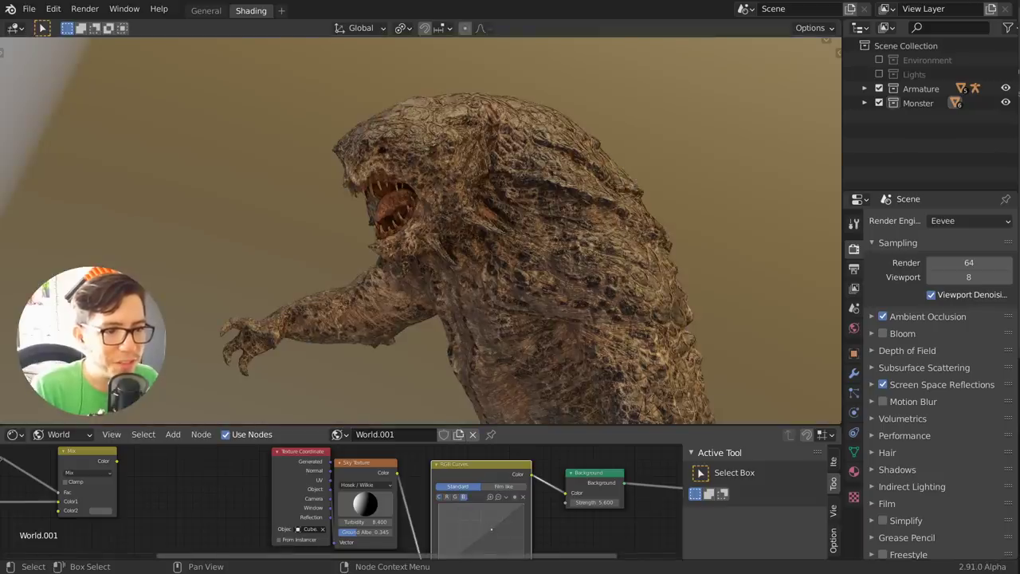
Raise the middle of the blue curve in RGB Curves to give the sky lighting a purplish tint
{"action": "mouse_move", "coordinate": [475, 519]}
{"action": "left_mouse_down"}
{"action": "mouse_move", "coordinate": [462, 506]}
{"action": "mouse_move", "coordinate": [472, 521]}
{"action": "left_mouse_up"}
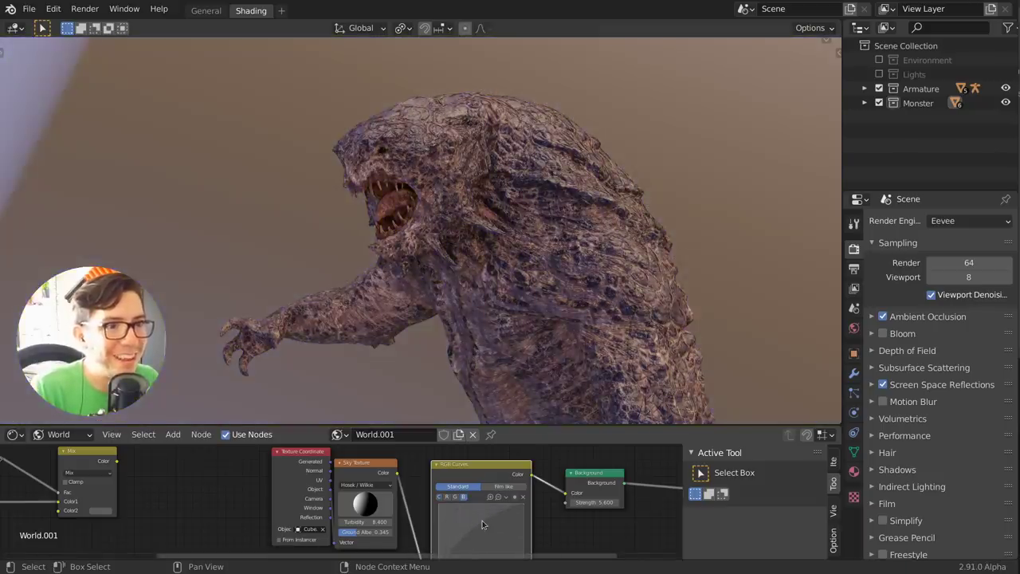
{"action": "middle_click_drag", "start_coordinate": [455, 350], "coordinate": [478, 351]}
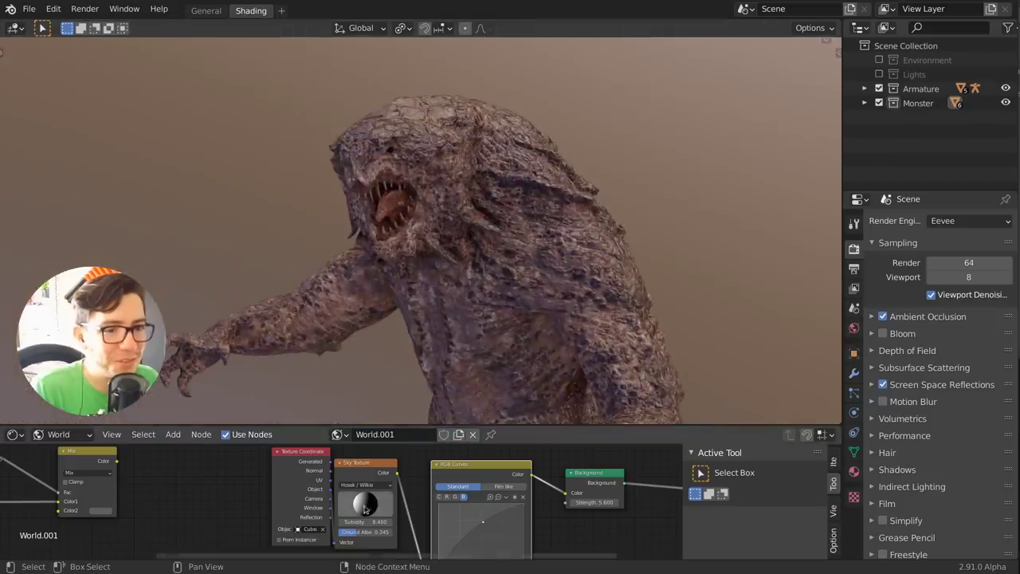
Rotate the Sky Texture's sun direction for a paler sky and inspect the monster's lighting from the other side
{"action": "mouse_move", "coordinate": [365, 508]}
{"action": "left_mouse_down"}
{"action": "mouse_move", "coordinate": [435, 516]}
{"action": "mouse_move", "coordinate": [366, 510]}
{"action": "left_mouse_up"}
{"action": "middle_click_drag", "start_coordinate": [491, 275], "coordinate": [617, 256]}
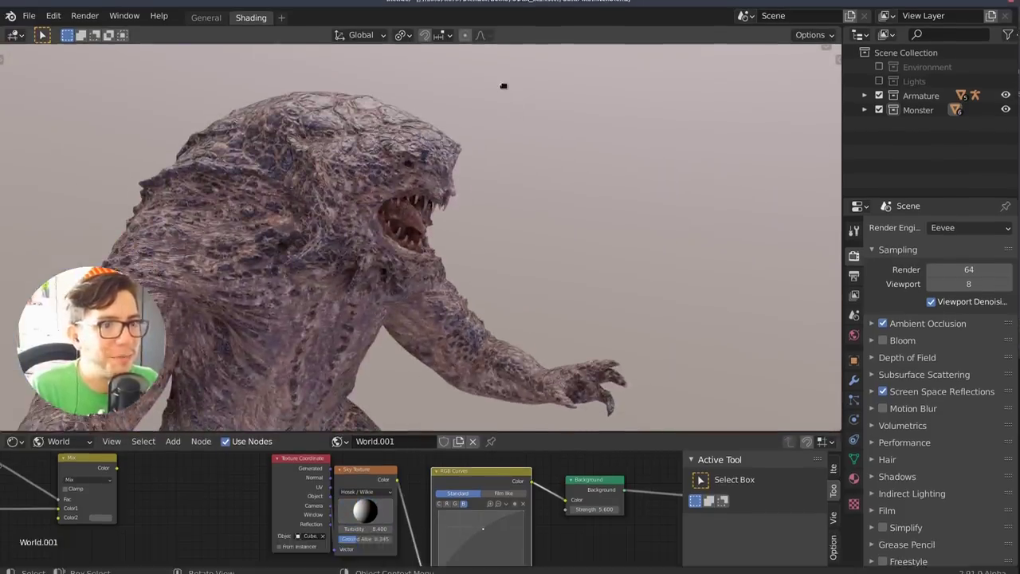
{"action": "middle_click_drag", "start_coordinate": [569, 243], "coordinate": [431, 206]}
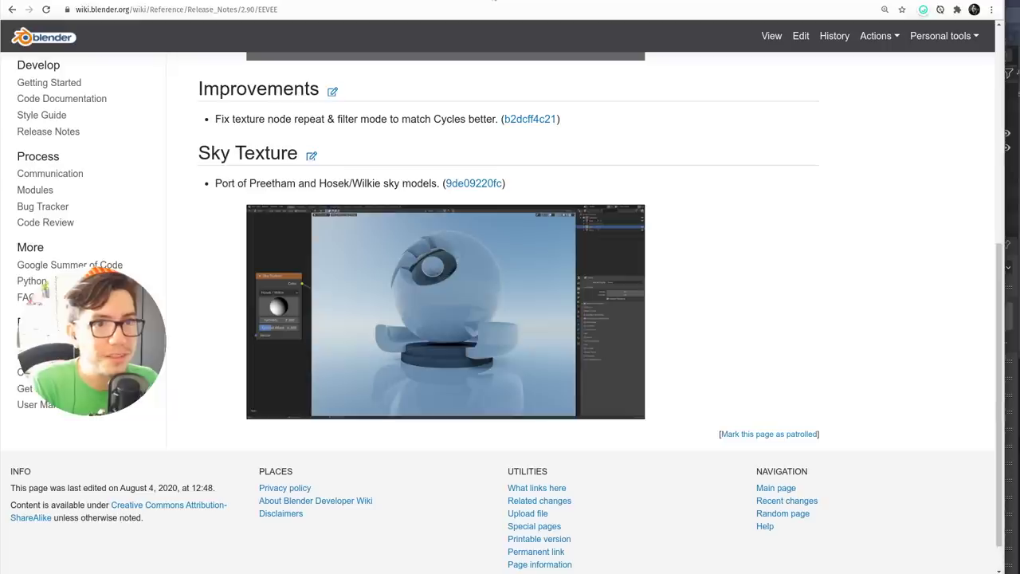
Switch to the web browser and open blender.org
{"action": "type", "text": "b"}
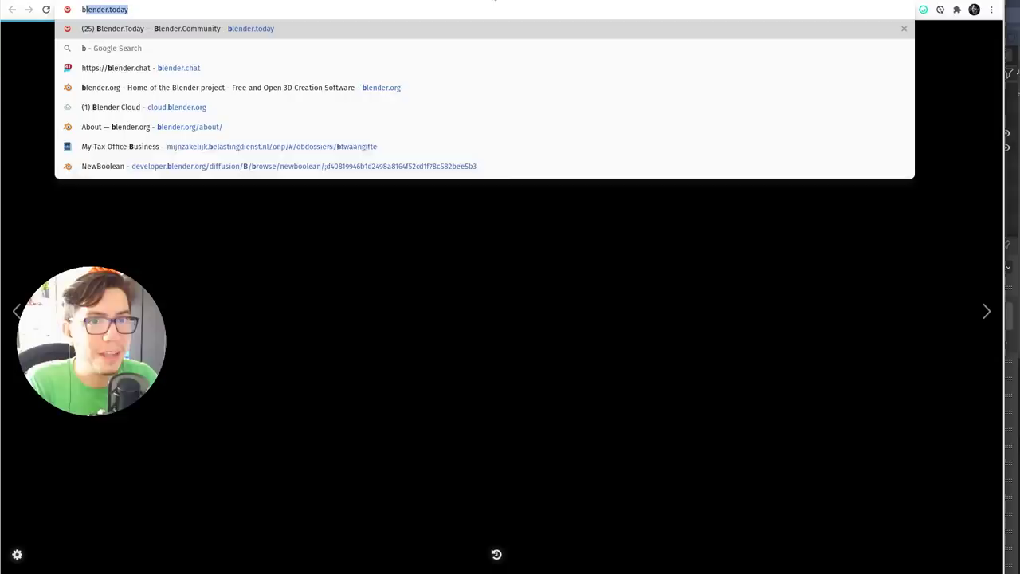
{"action": "type", "text": "lender.org"}
{"action": "key", "text": "Return"}
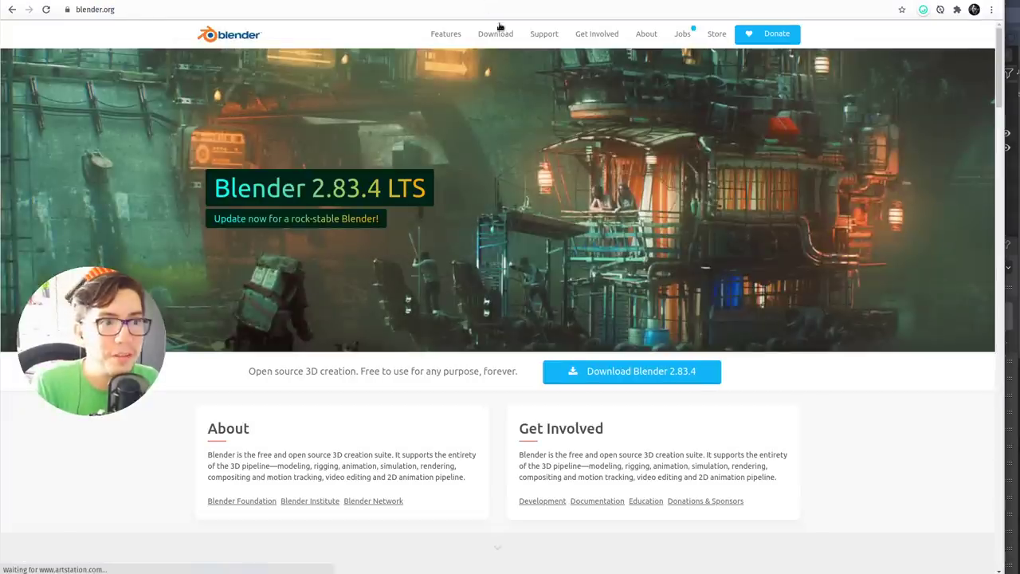
Open the Demo Files page of the Download section and look through the EEVEE demos for the monster scene
{"action": "left_click", "coordinate": [497, 34]}
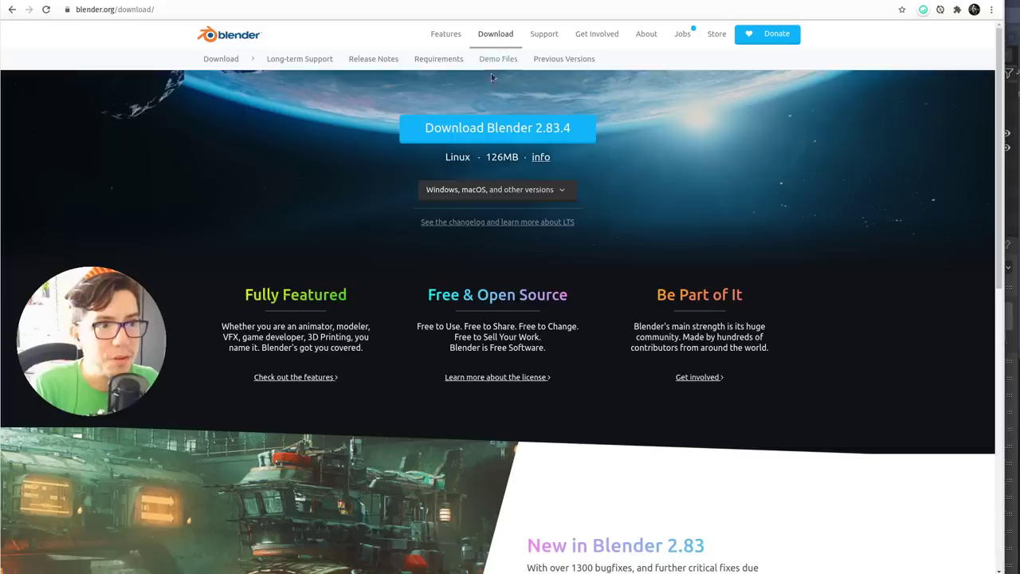
{"action": "left_click", "coordinate": [495, 62]}
{"action": "scroll", "coordinate": [826, 348], "scroll_direction": "down", "scroll_amount": 9}
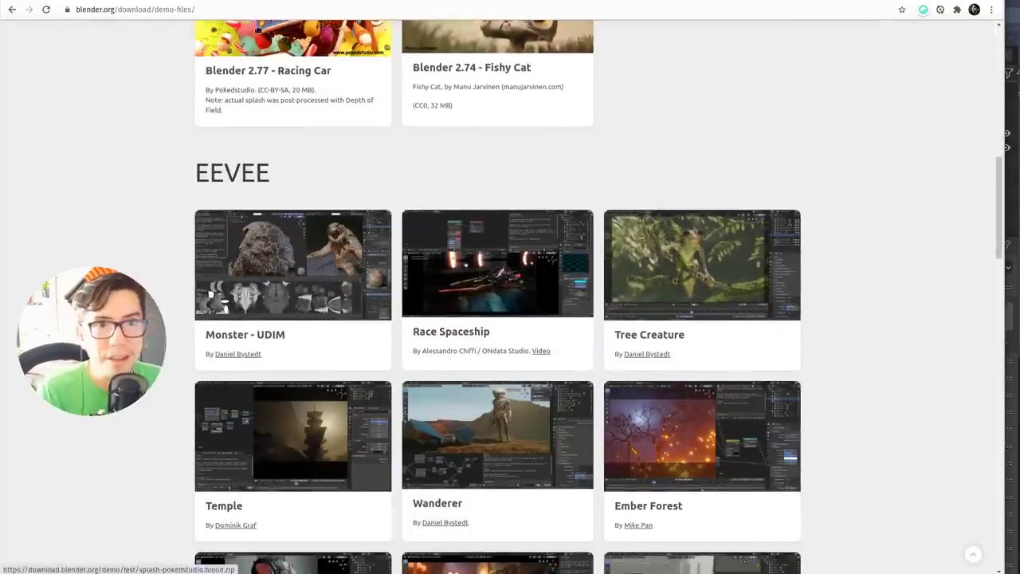
{"action": "scroll", "coordinate": [548, 142], "scroll_direction": "up", "scroll_amount": 1}
{"action": "scroll", "coordinate": [549, 143], "scroll_direction": "up", "scroll_amount": 10}
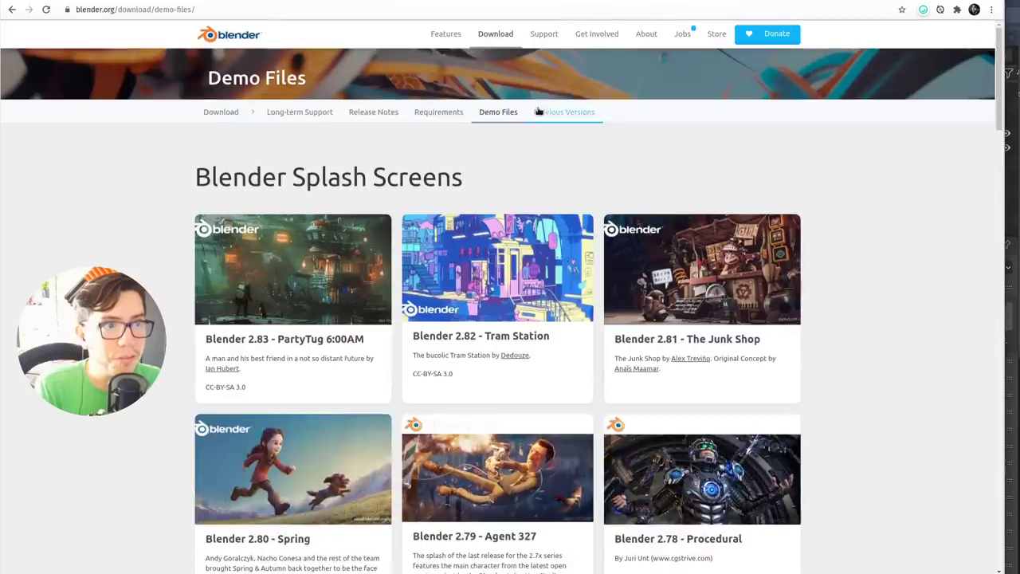
Return to the Download page and open the Blender Experimental download
{"action": "left_click", "coordinate": [500, 37]}
{"action": "scroll", "coordinate": [303, 513], "scroll_direction": "down", "scroll_amount": 6}
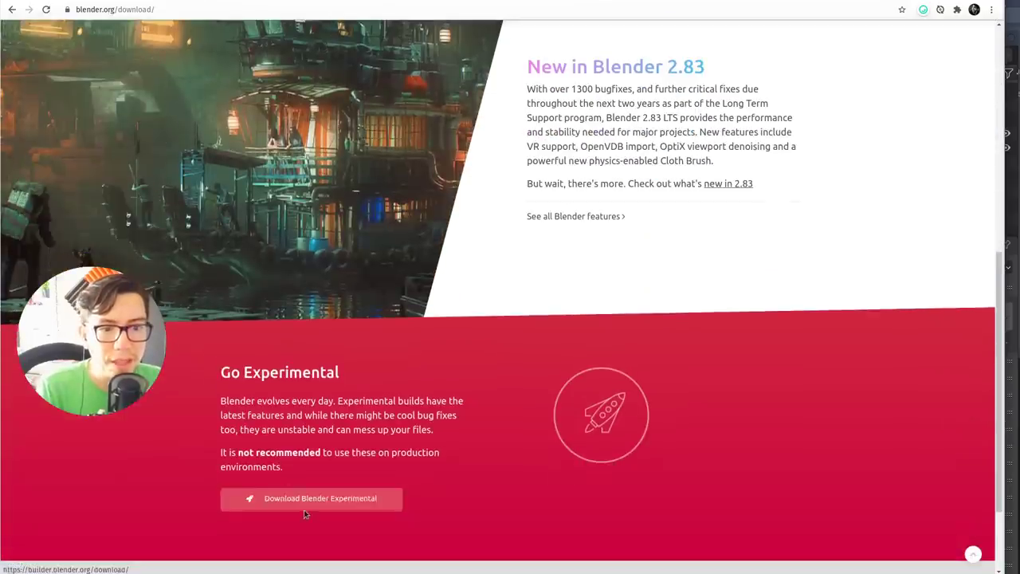
{"action": "left_click", "coordinate": [304, 510]}
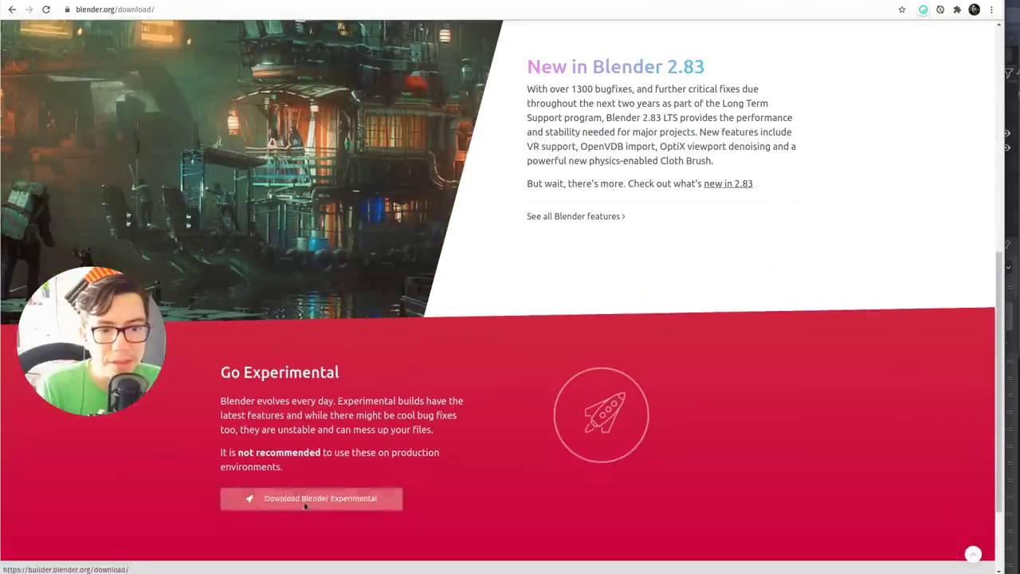